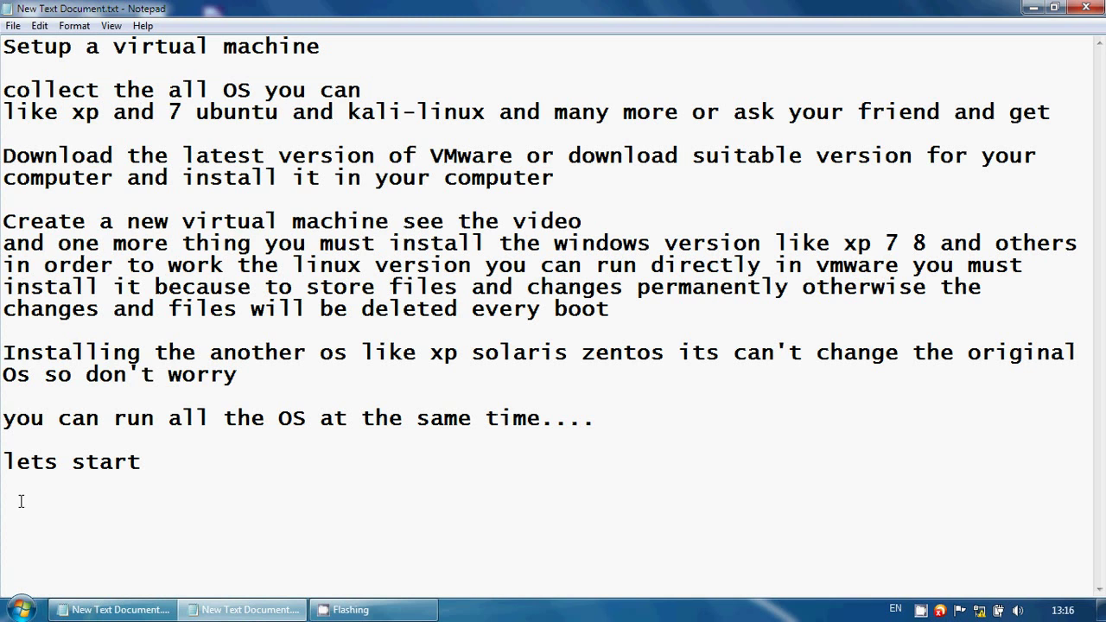
Browse to the Os folder on Local Disk (D:) in Windows Explorer and examine the collected operating system images.
left_click(19, 609)
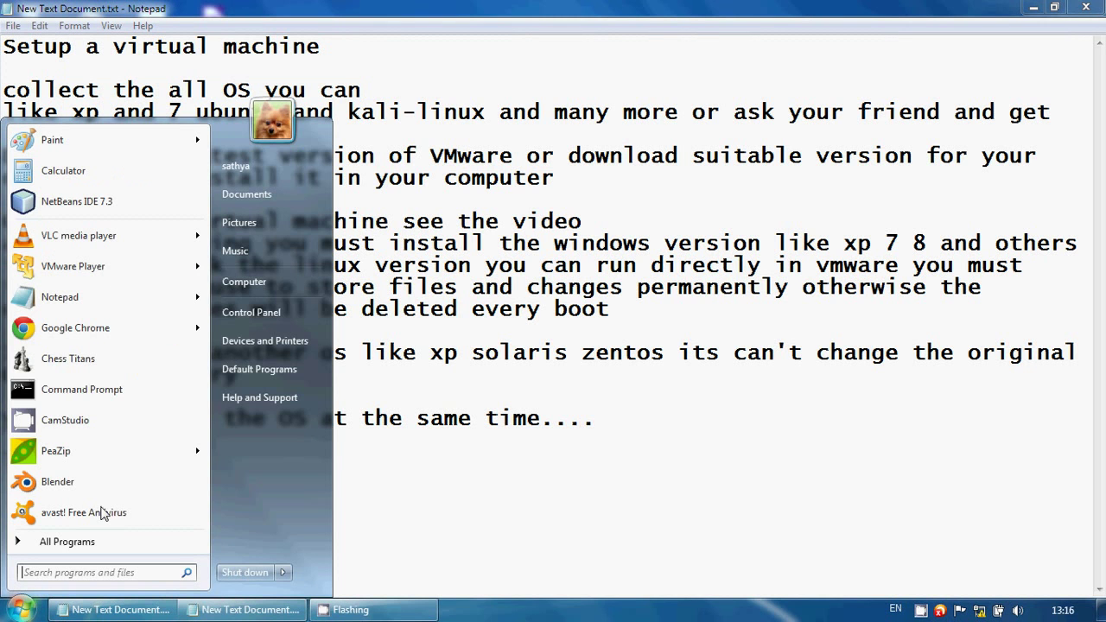
left_click(264, 281)
left_click(665, 235)
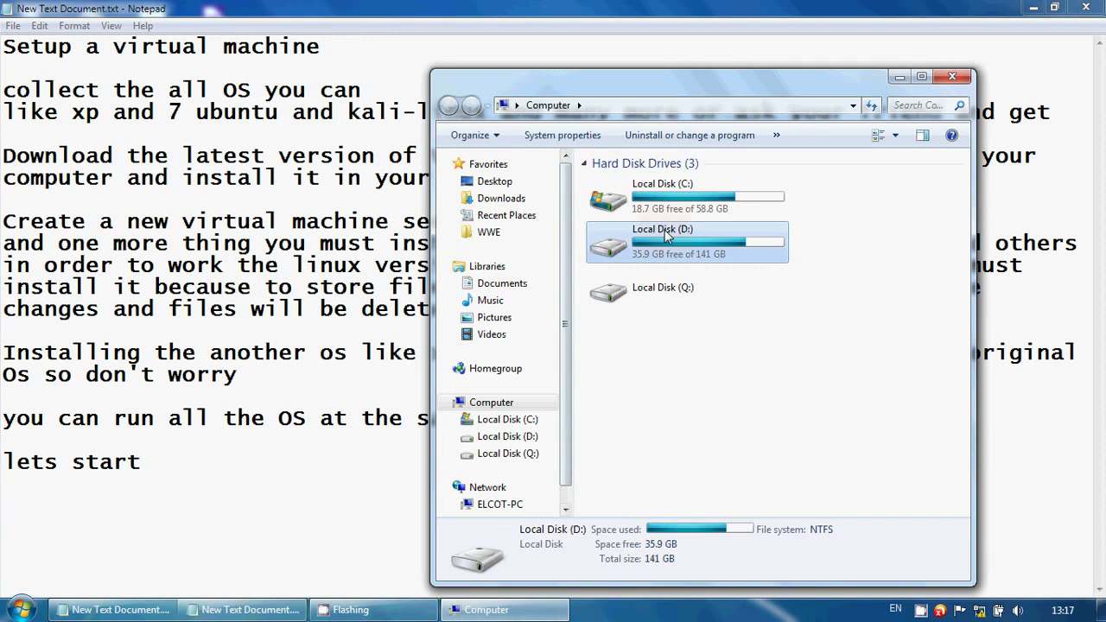
double_click(665, 236)
double_click(699, 422)
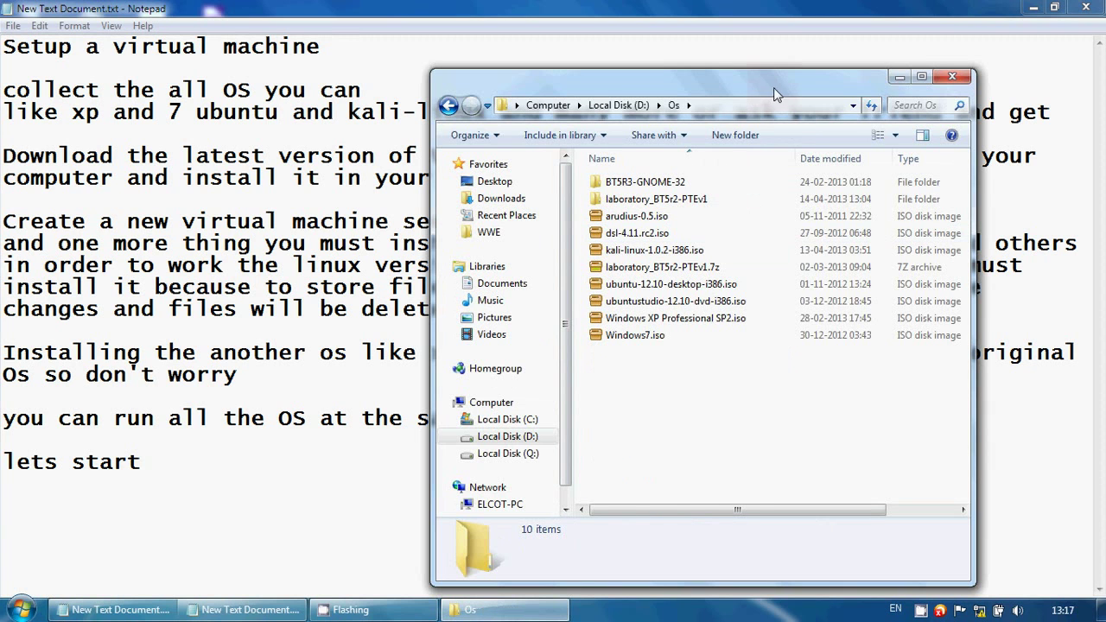
left_click_drag(773, 87, 659, 58)
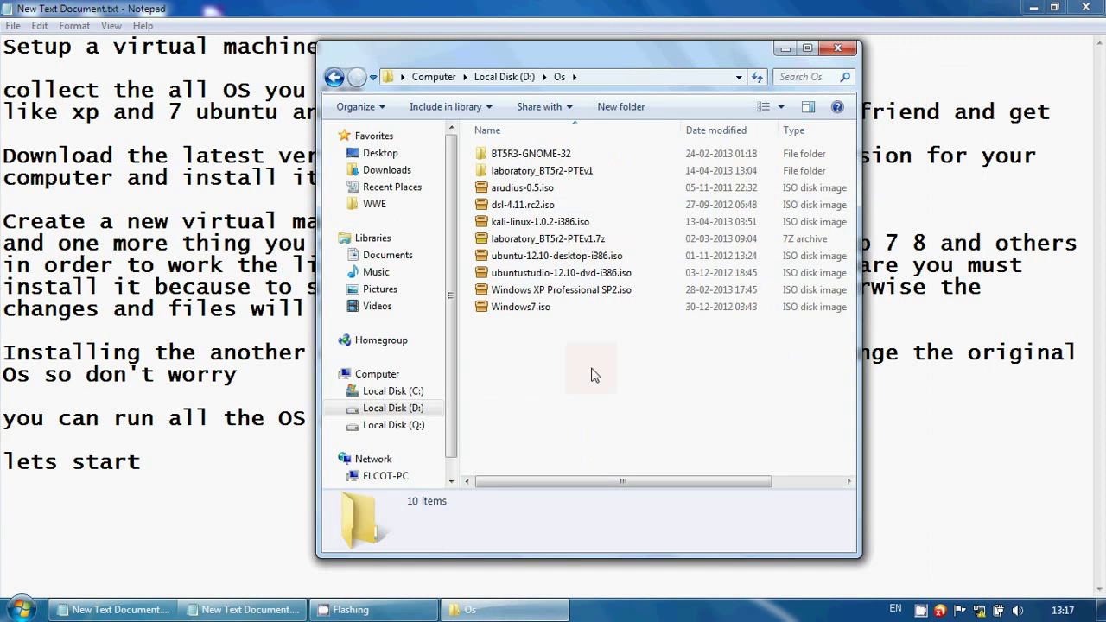
left_click_drag(590, 370, 624, 167)
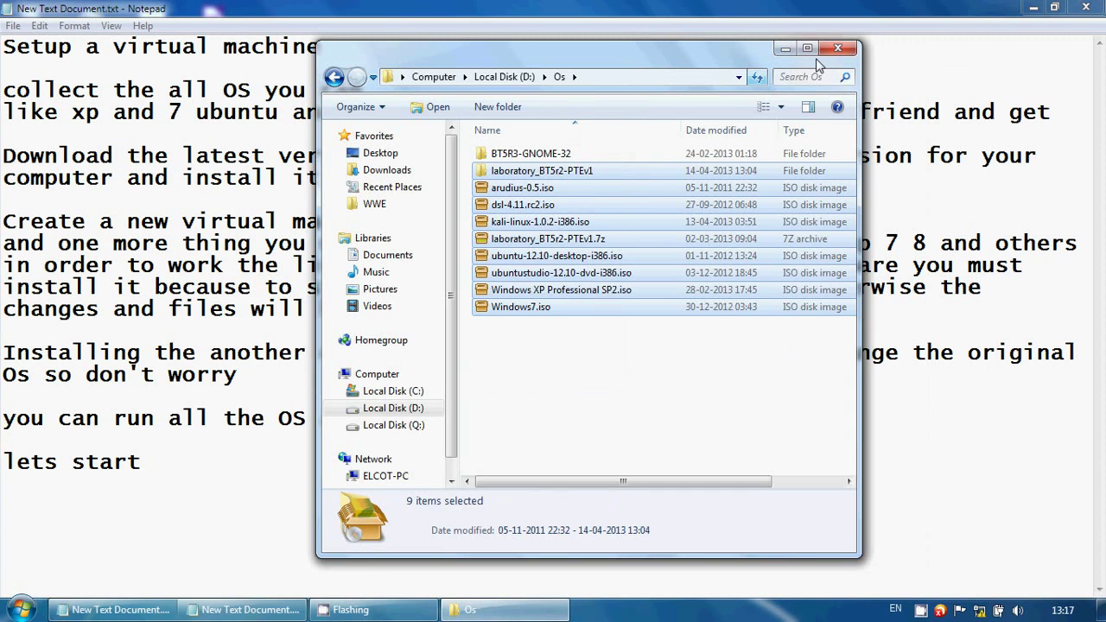
left_click(783, 48)
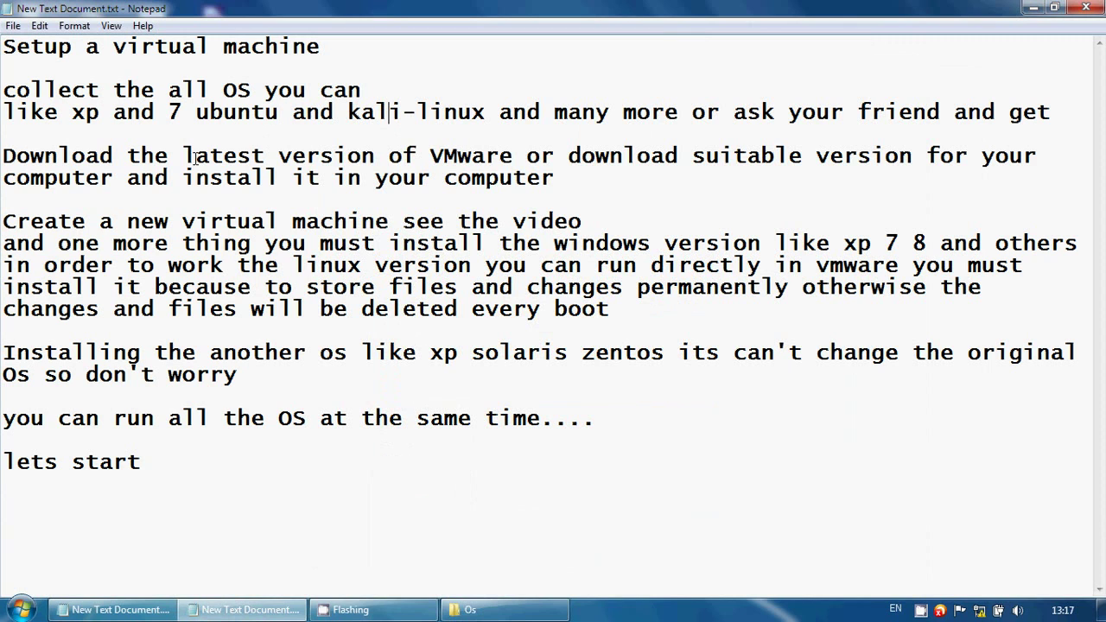
Review the setup notes about downloading VMware and creating a new virtual machine, highlighting the passages.
left_click_drag(187, 156, 547, 177)
left_click(547, 170)
left_click(19, 608)
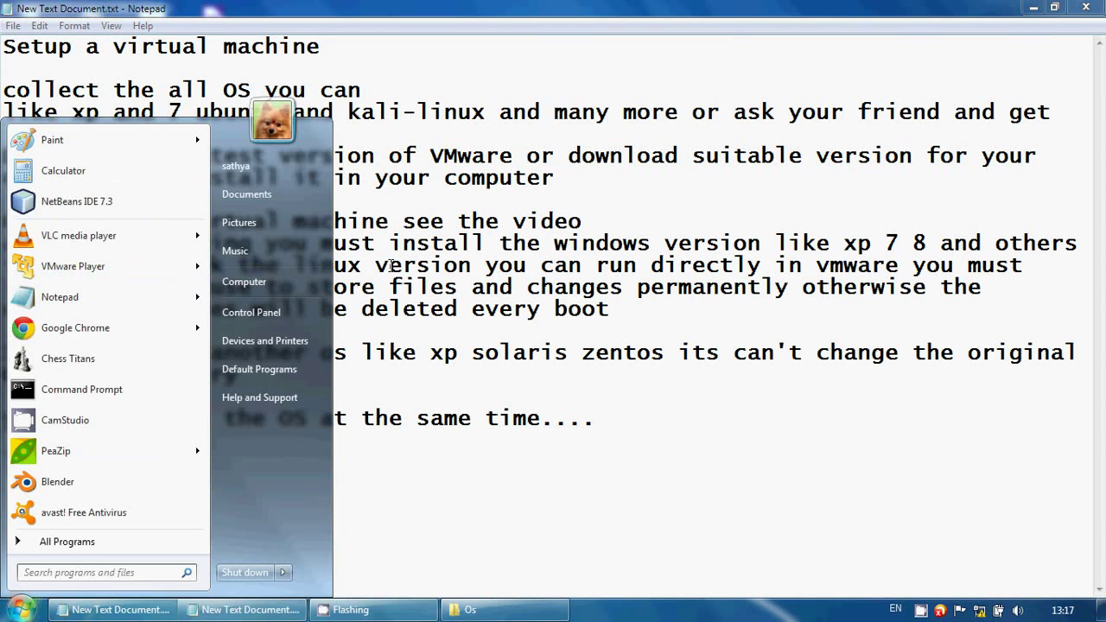
left_click(387, 265)
left_click_drag(223, 227, 521, 244)
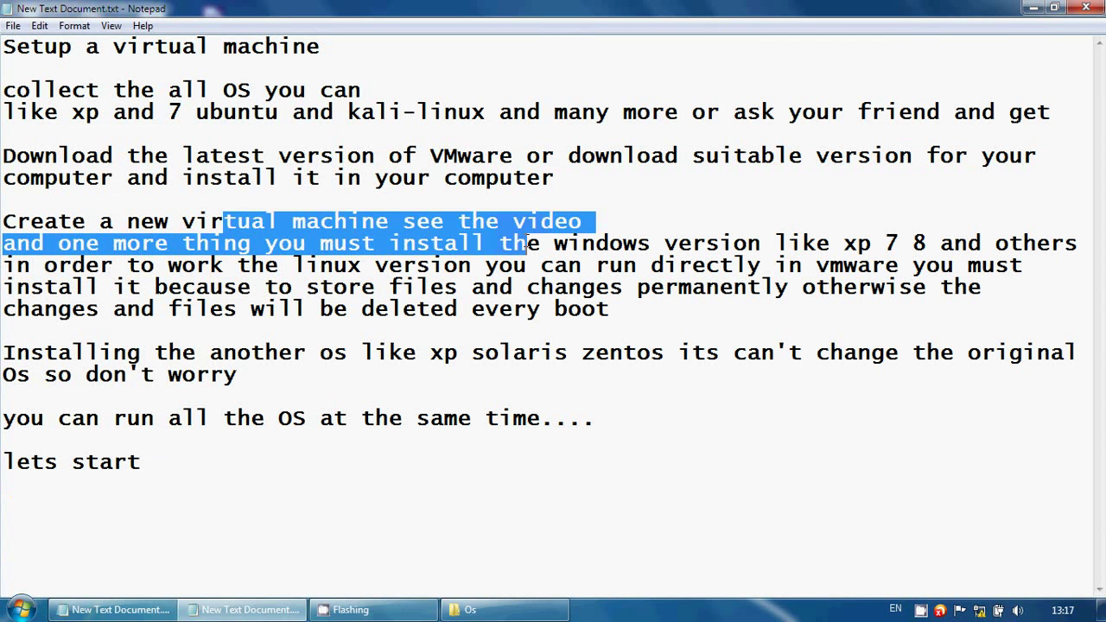
left_click(521, 244)
Launch VMware Player and move its window to the middle of the desktop.
left_click(19, 608)
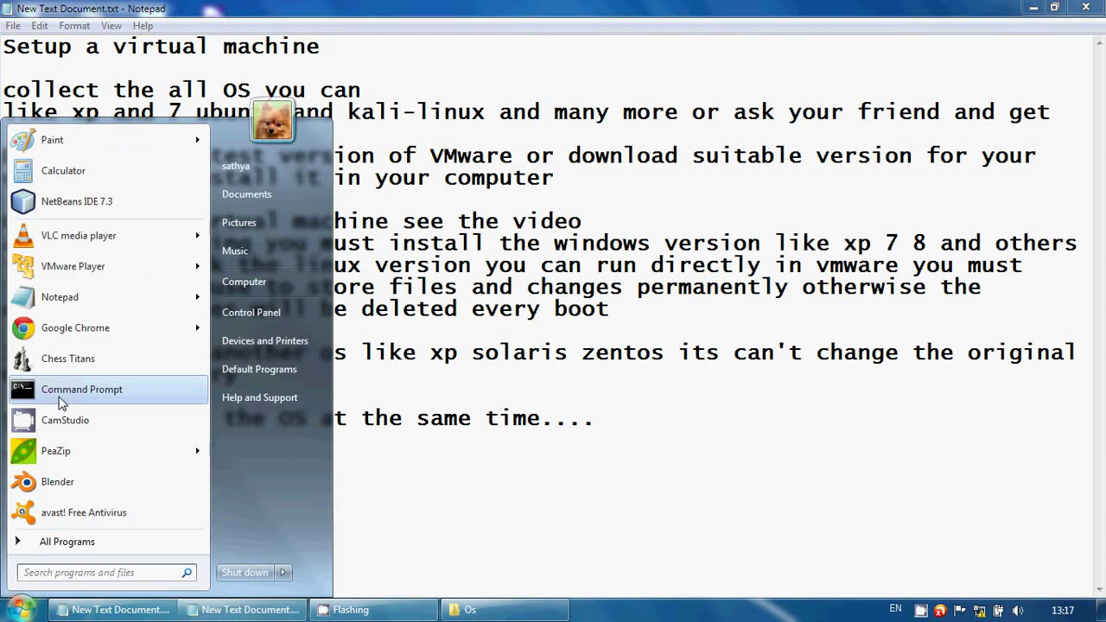
left_click(84, 273)
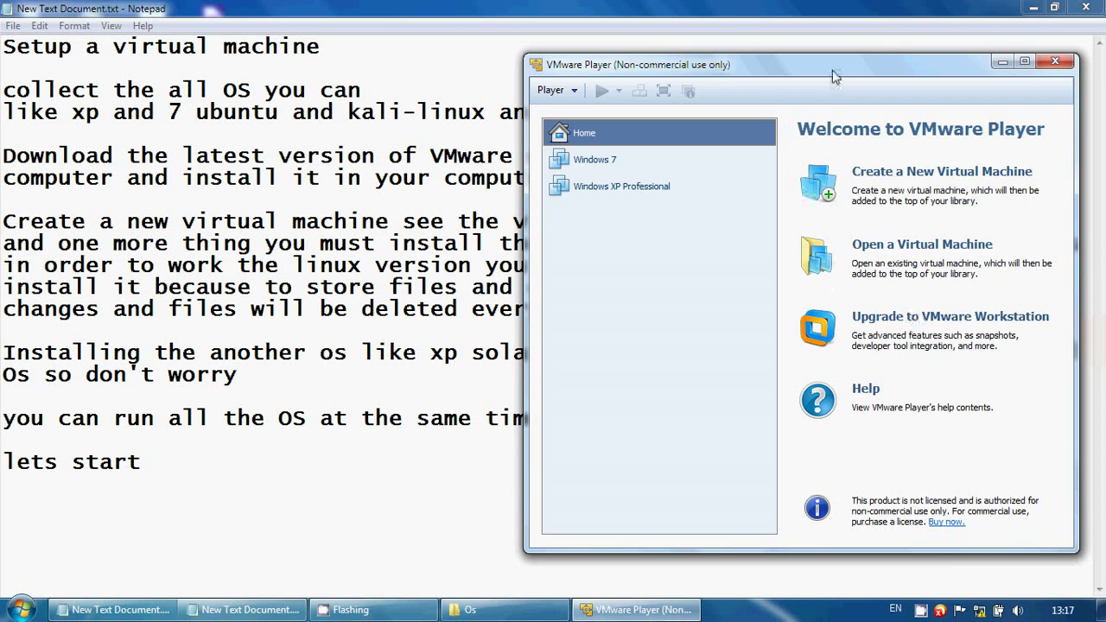
left_click_drag(840, 69, 636, 26)
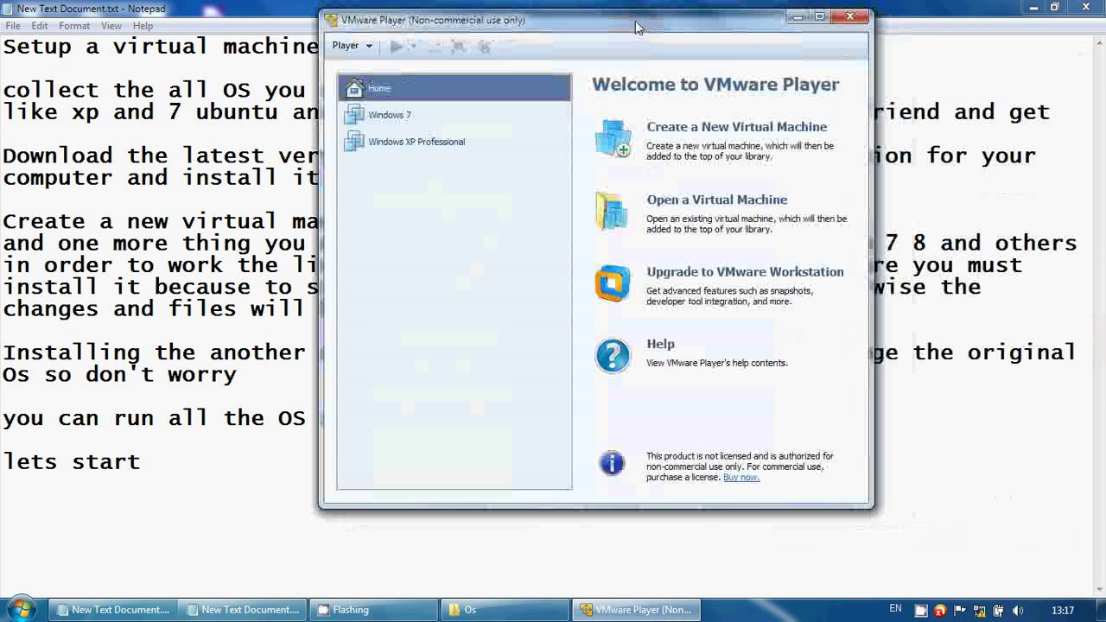
Start a new virtual machine using D:\Os\Windows7.iso as the installer disc image and proceed to the Easy Install information.
left_click(344, 45)
mouse_move(448, 67)
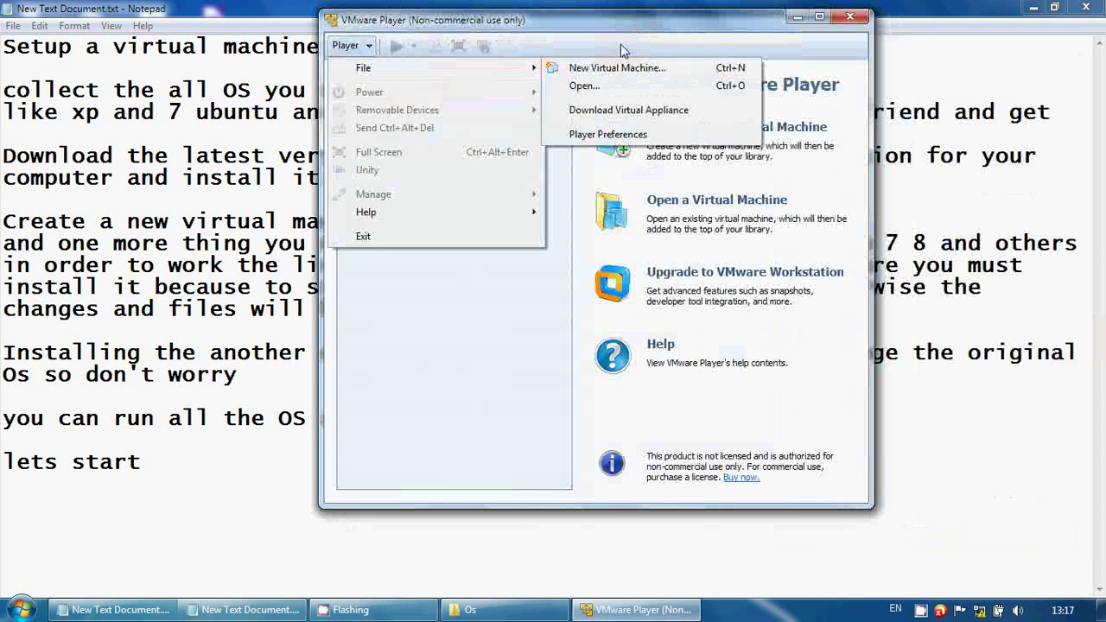
left_click(590, 69)
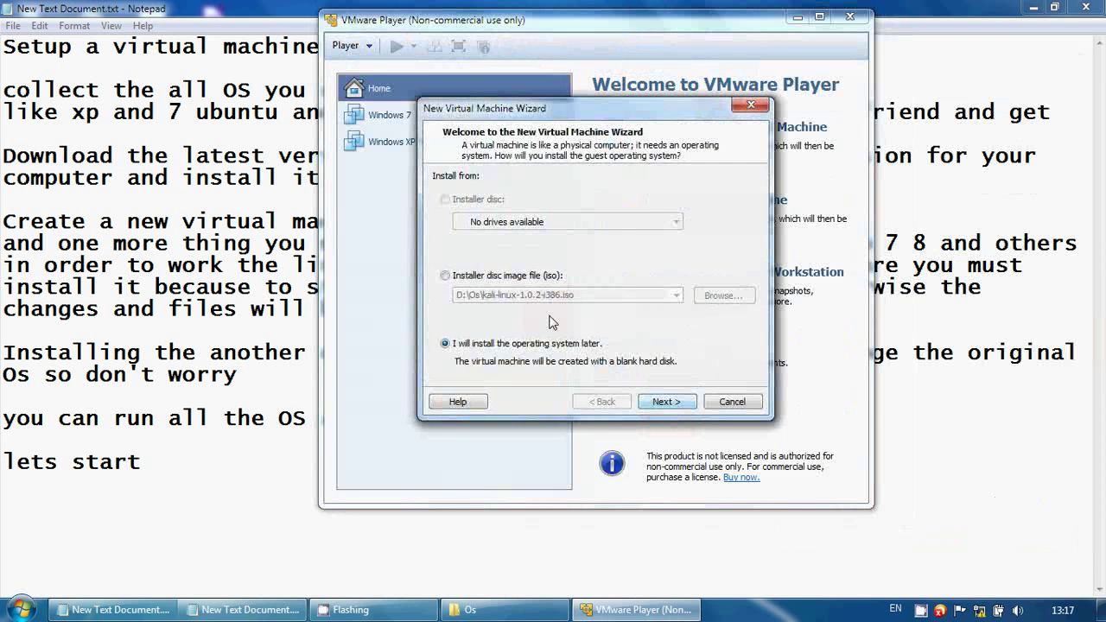
left_click(473, 281)
left_click(724, 296)
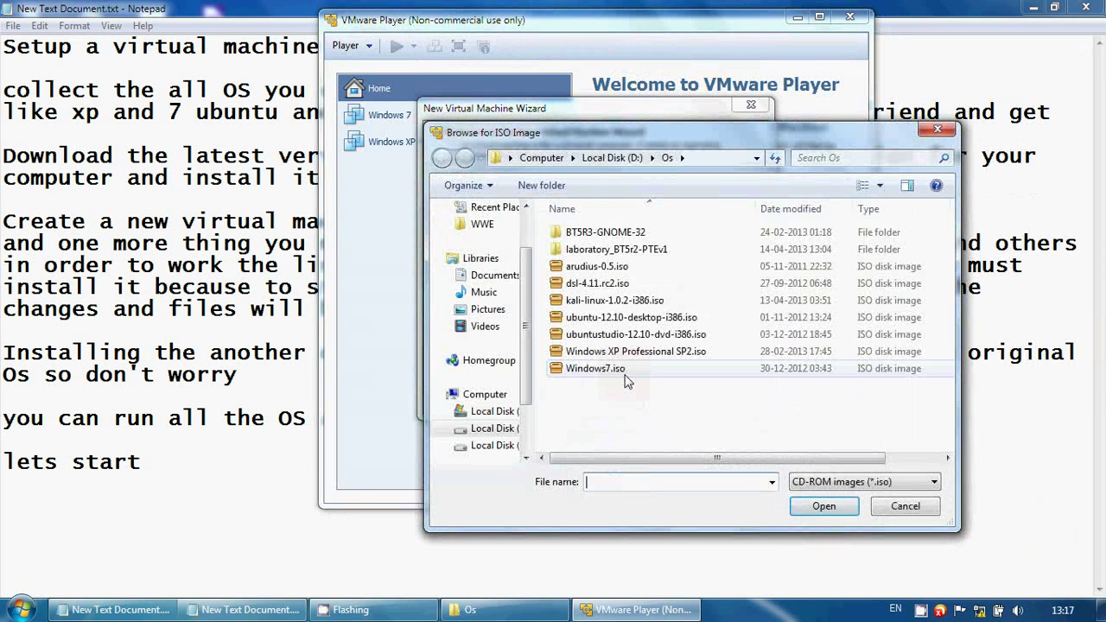
left_click(625, 373)
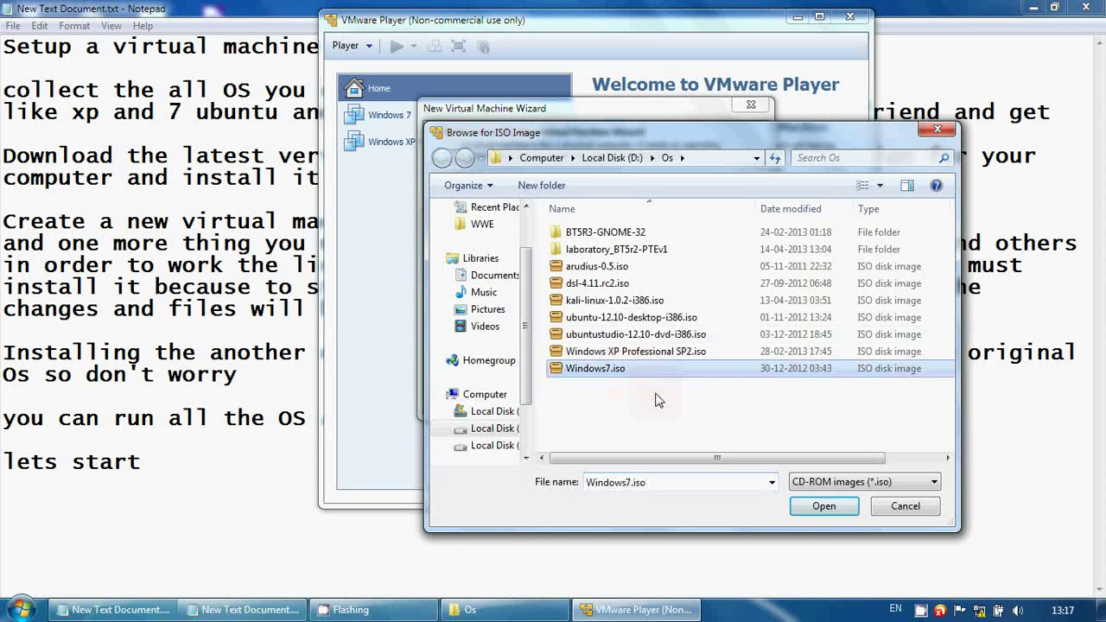
left_click(822, 507)
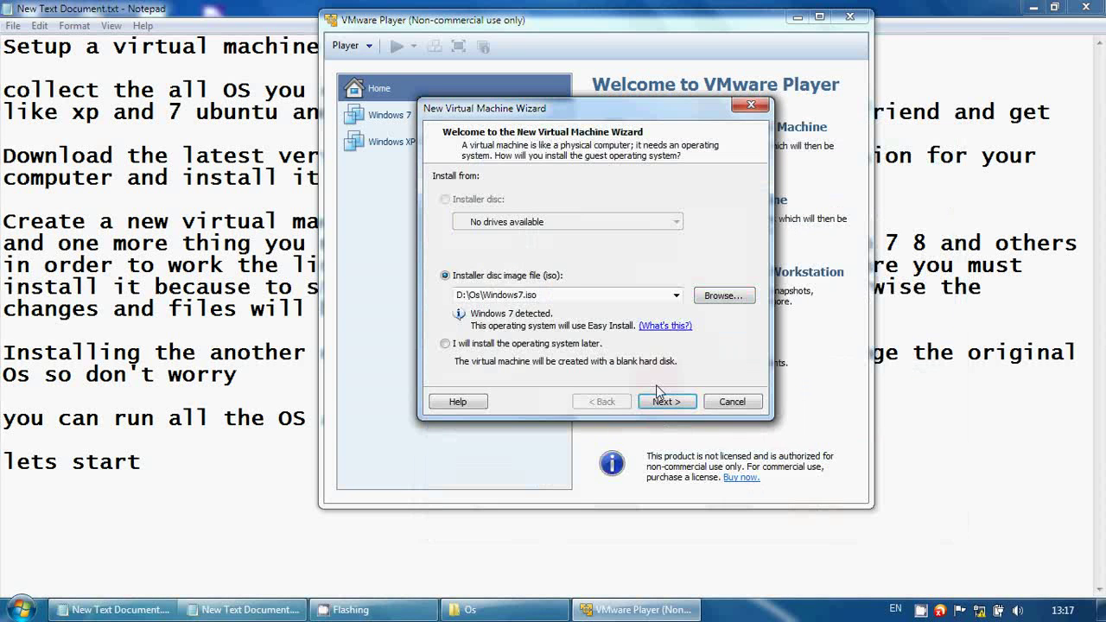
left_click(661, 401)
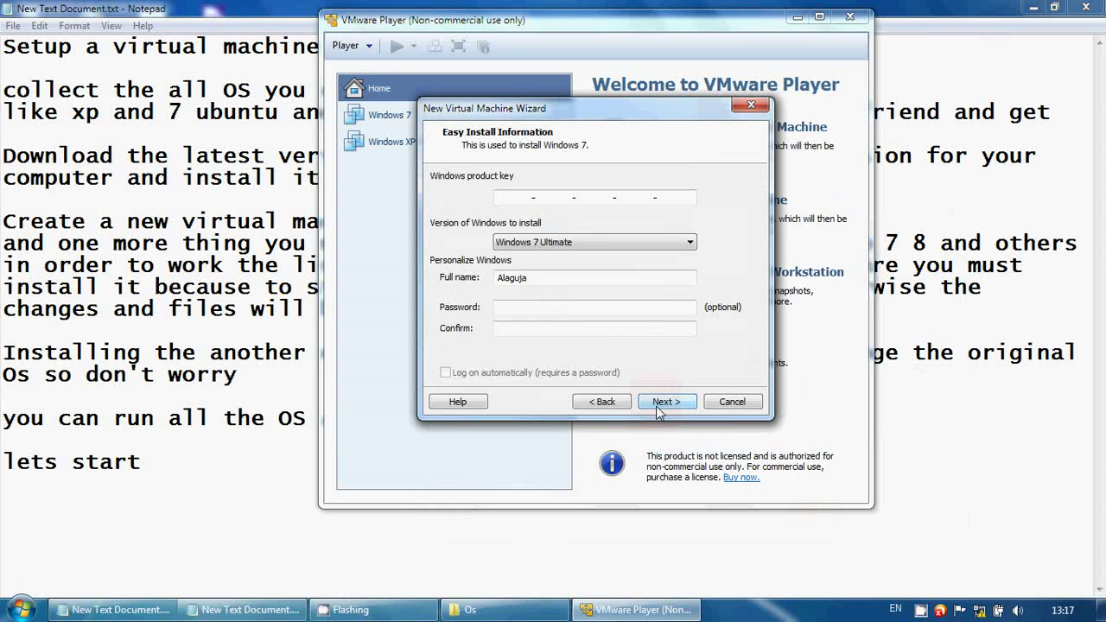
Write "enter the and continue to install like a normal installation" in a new Notepad document placed below the wizard fields.
left_click(21, 609)
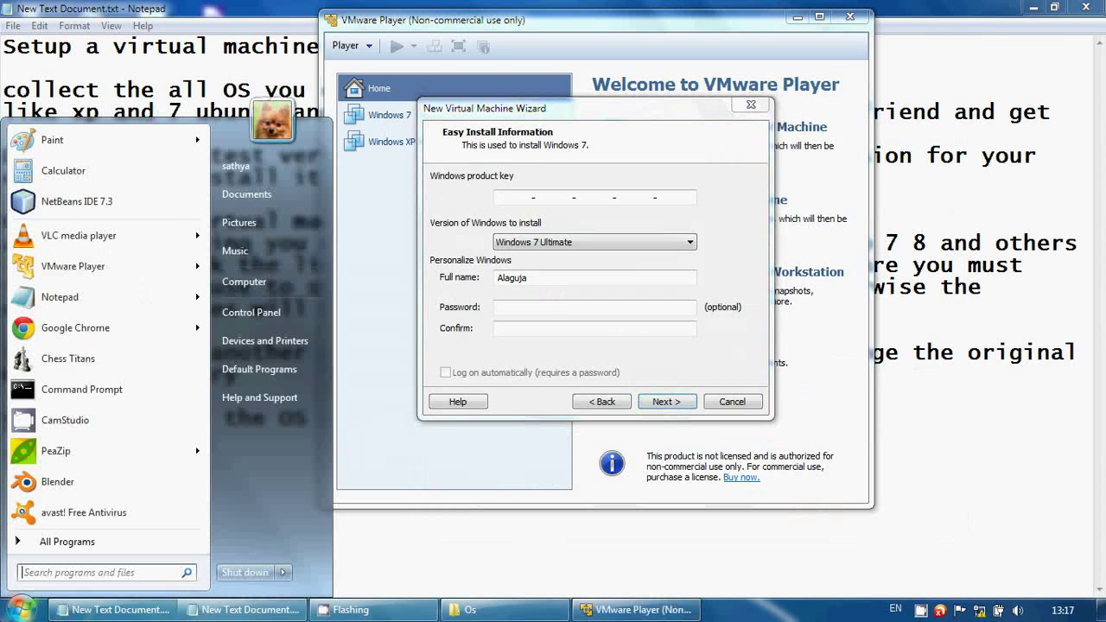
left_click(104, 299)
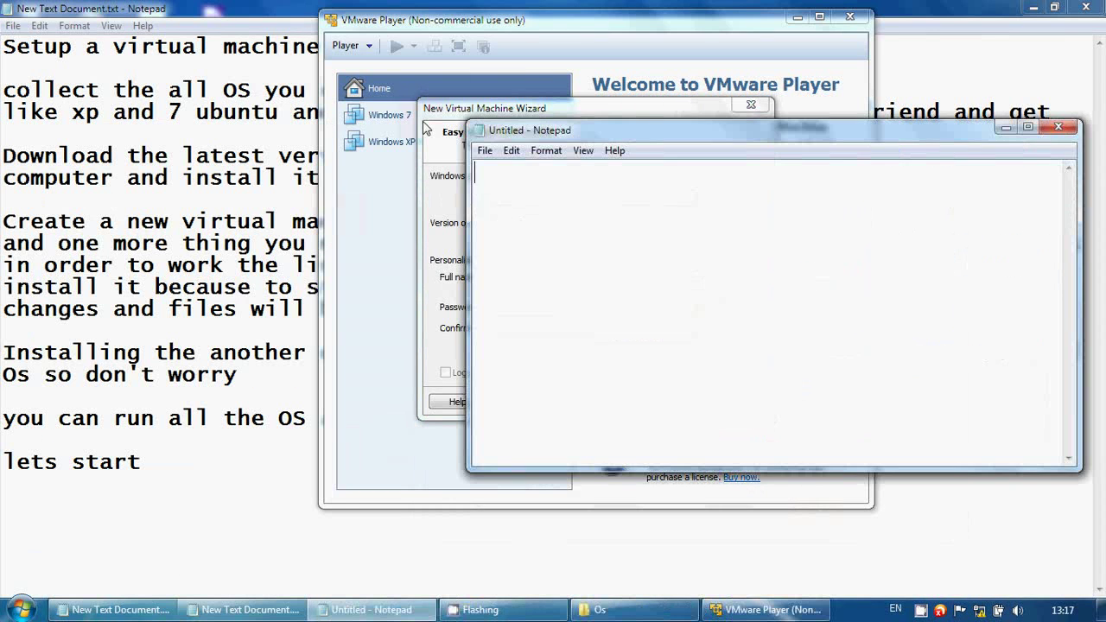
left_click_drag(569, 128, 588, 372)
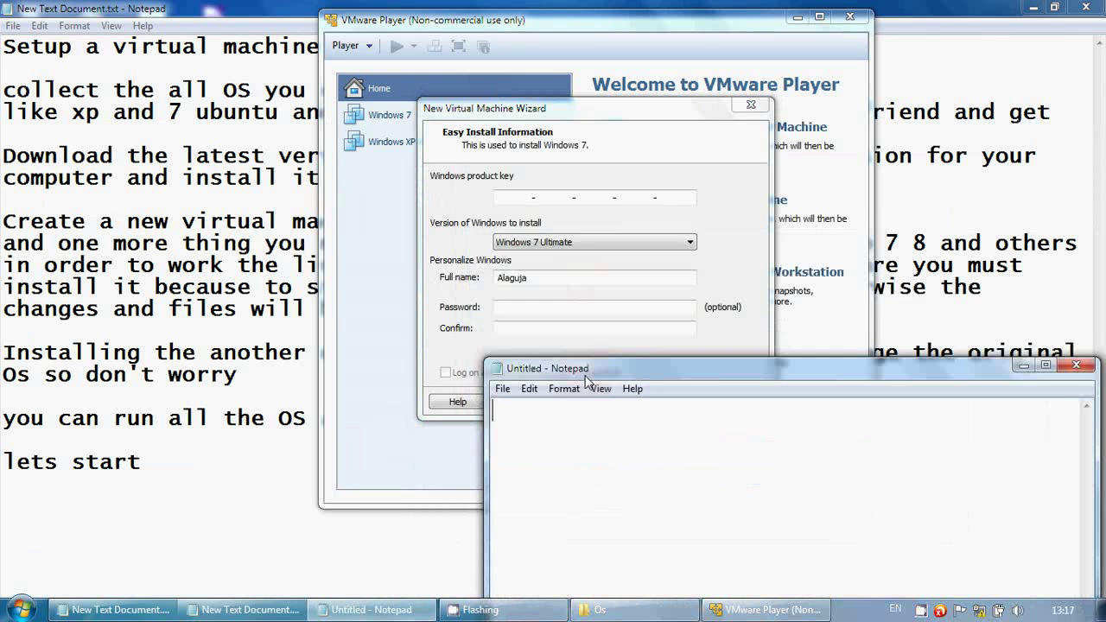
type("en")
type("t")
type("er r")
type("the ")
type("and ")
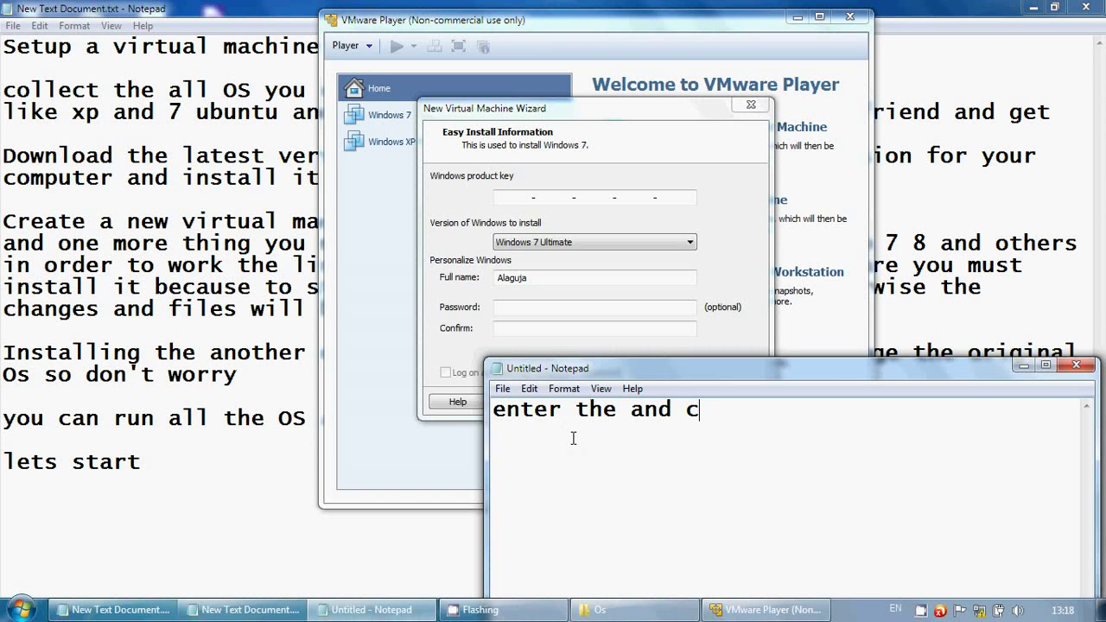
type("continue ")
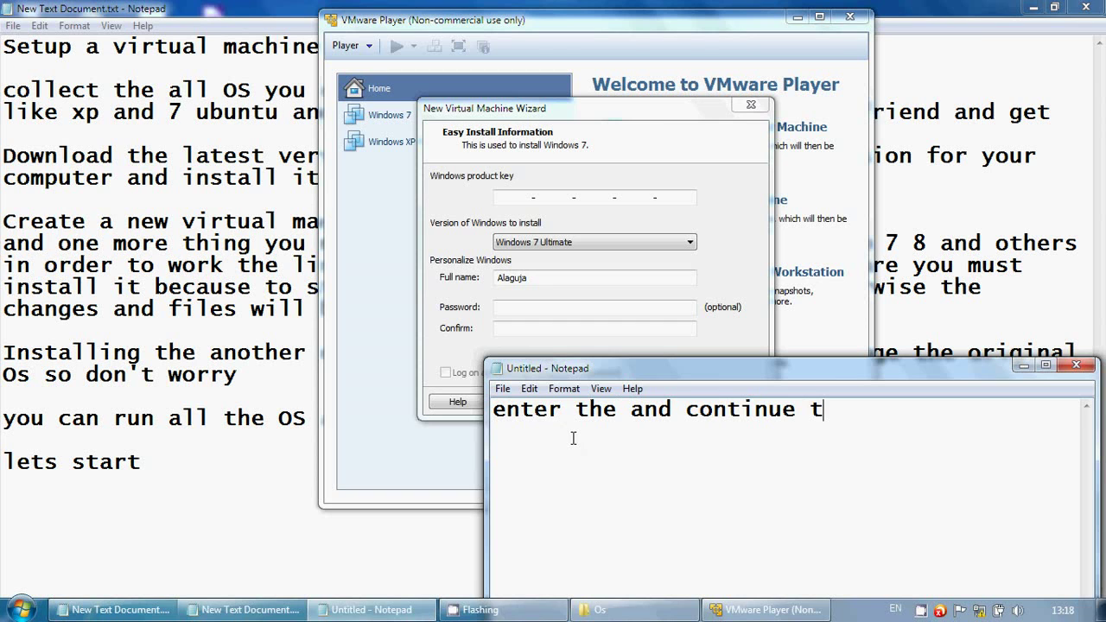
type("to instal")
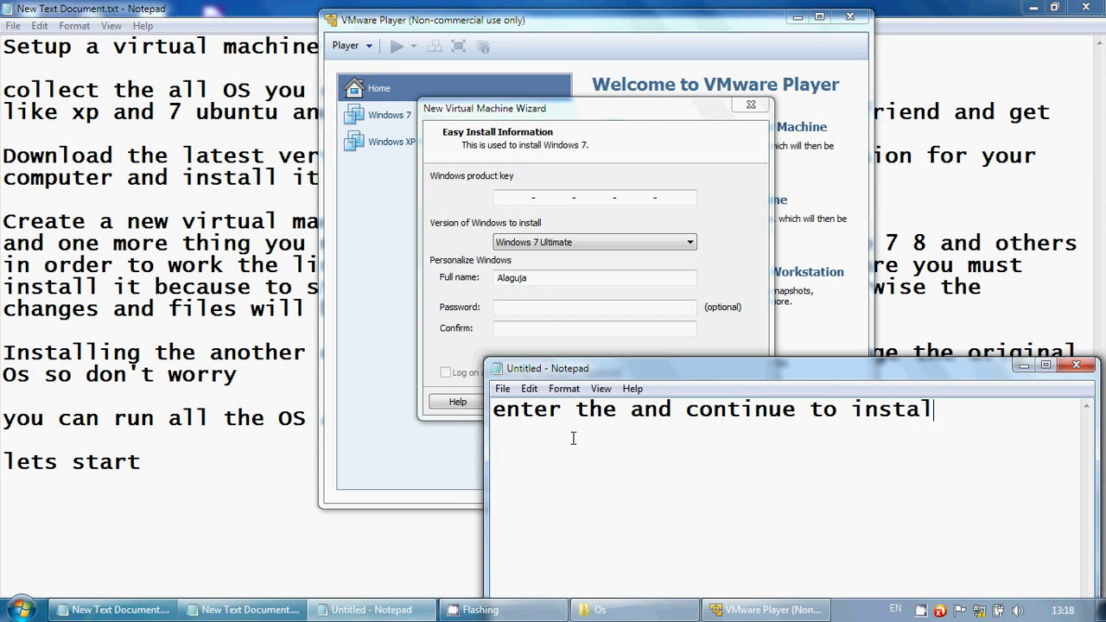
type("l like a")
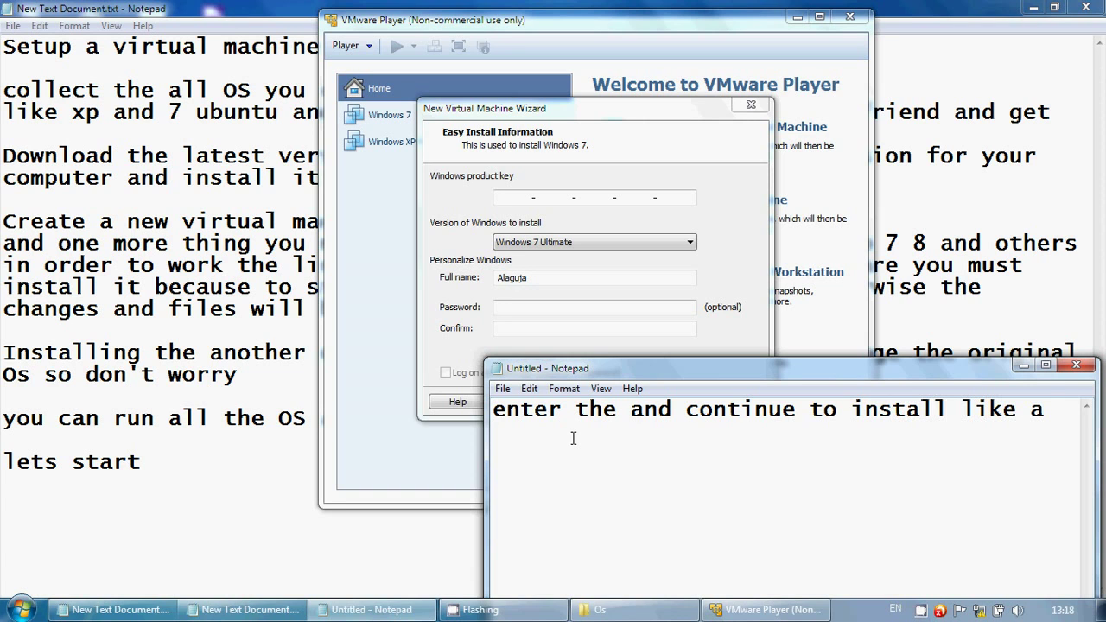
type(" normal in")
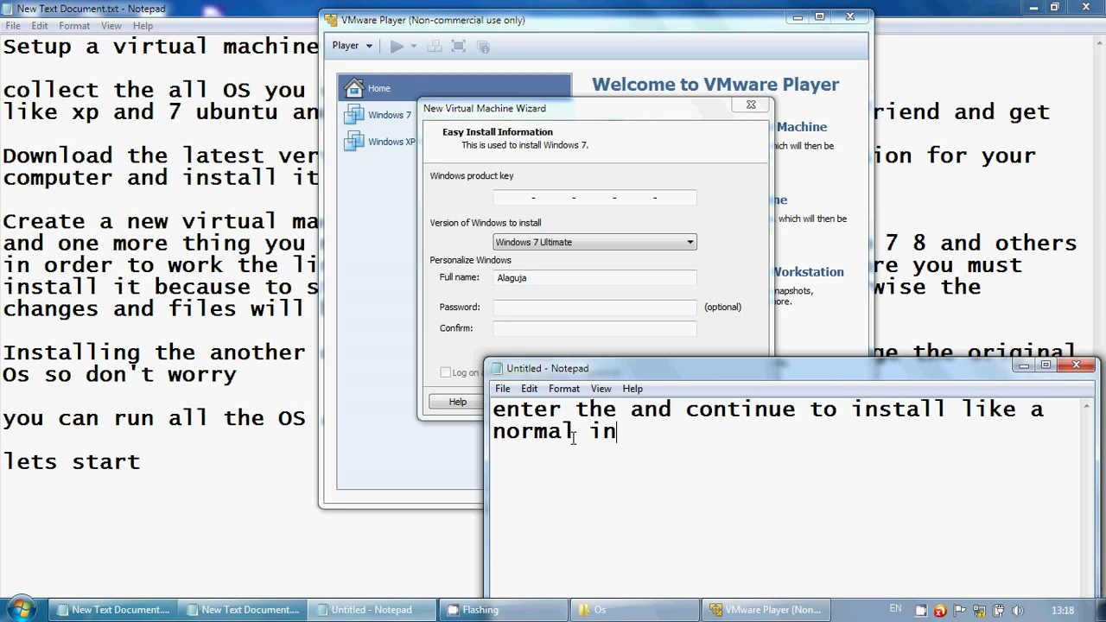
type("stallati")
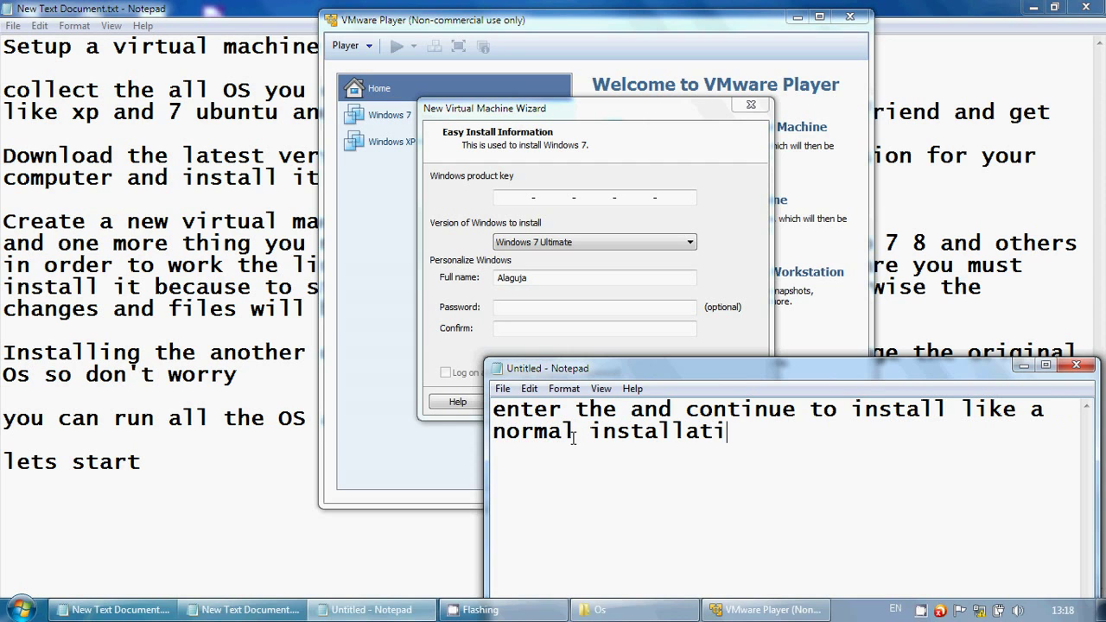
type("on")
Close the untitled Notepad note without saving it.
key("ctrl+s")
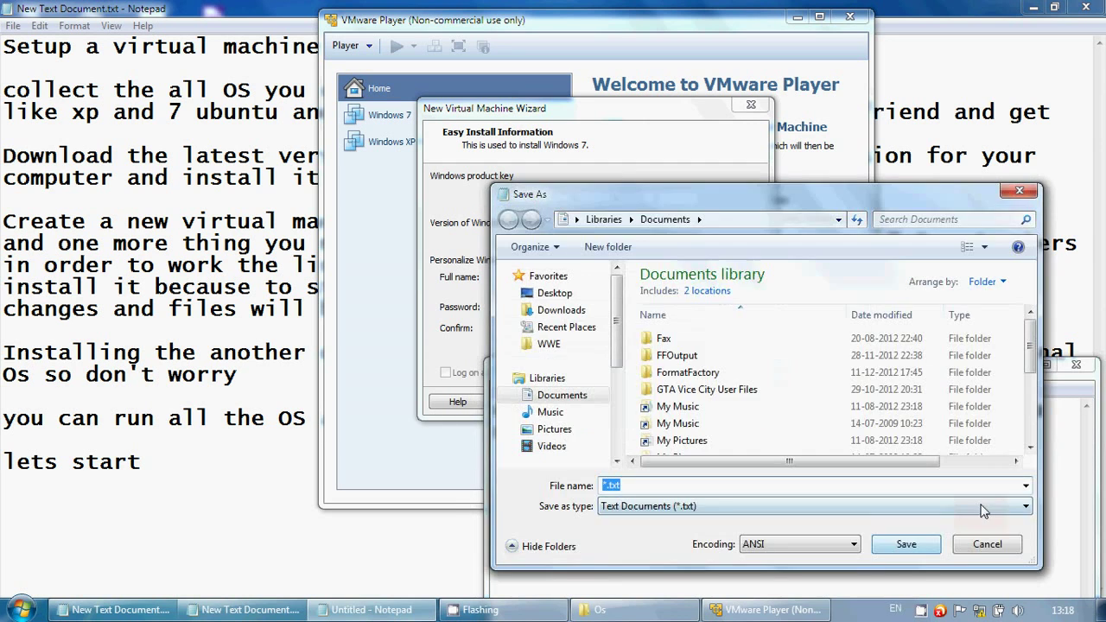
left_click(987, 542)
left_click(1076, 364)
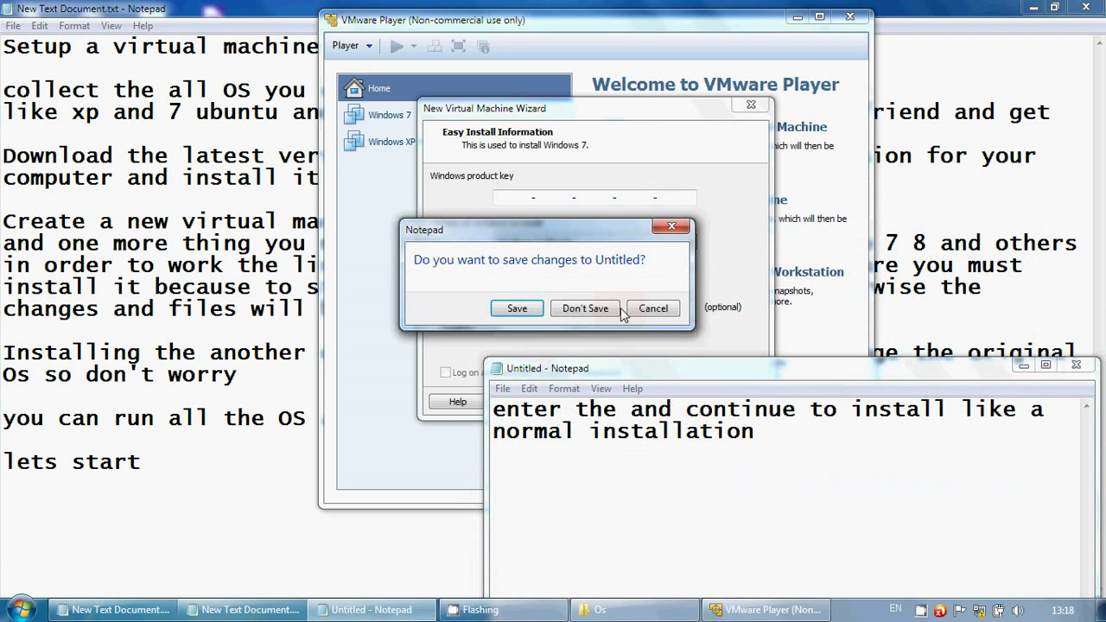
left_click(585, 309)
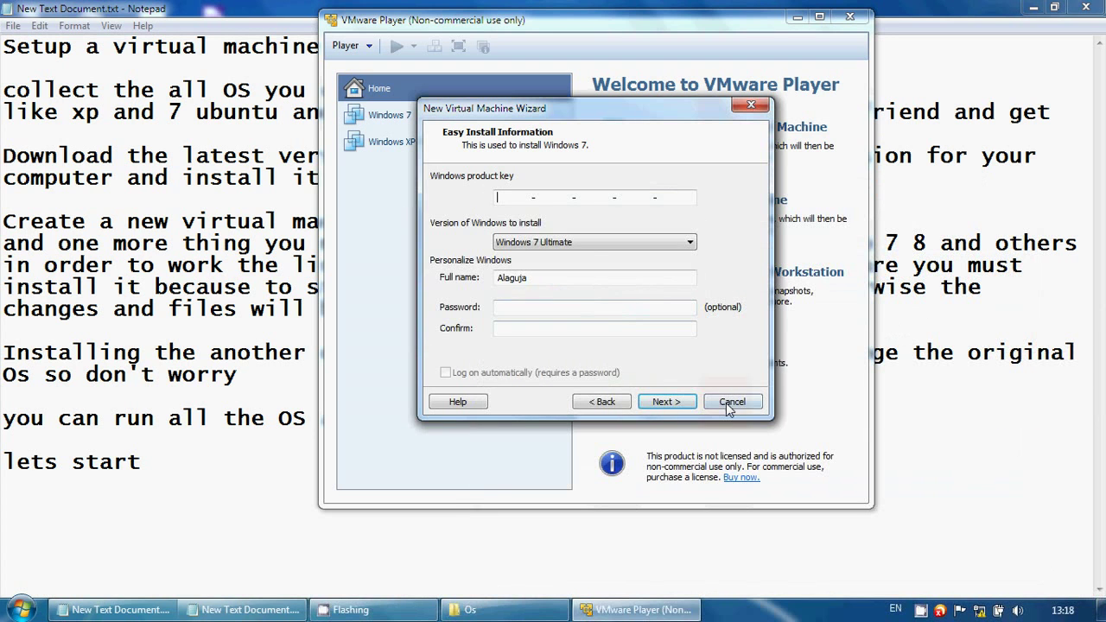
Cancel the New Virtual Machine Wizard and select the existing Windows 7 virtual machine in the VMware Player library.
left_click(727, 398)
left_click(425, 116)
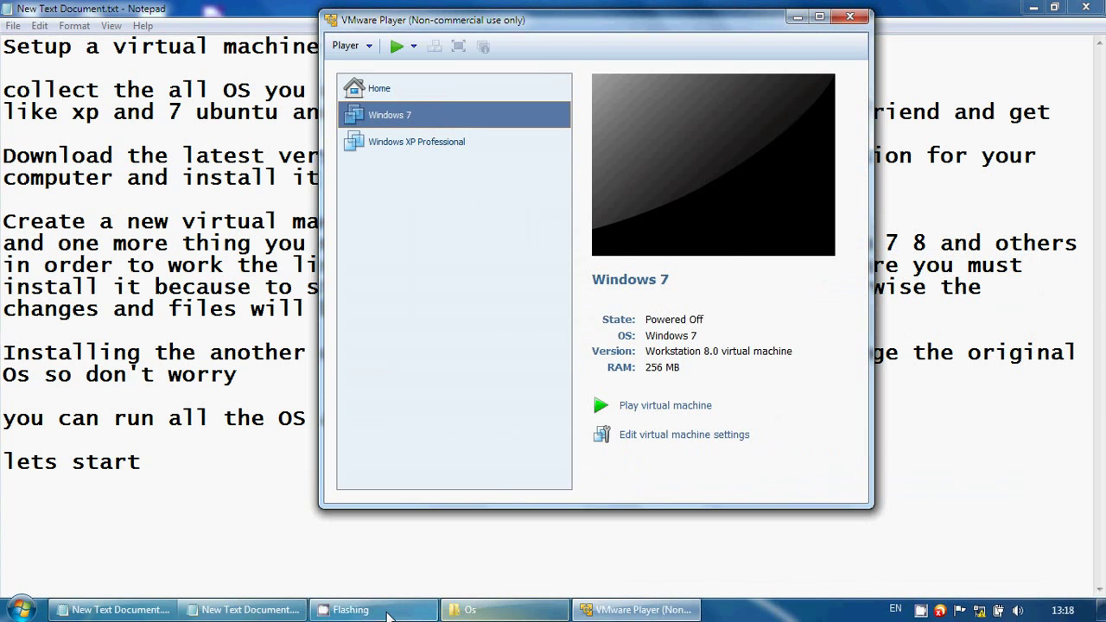
left_click(239, 532)
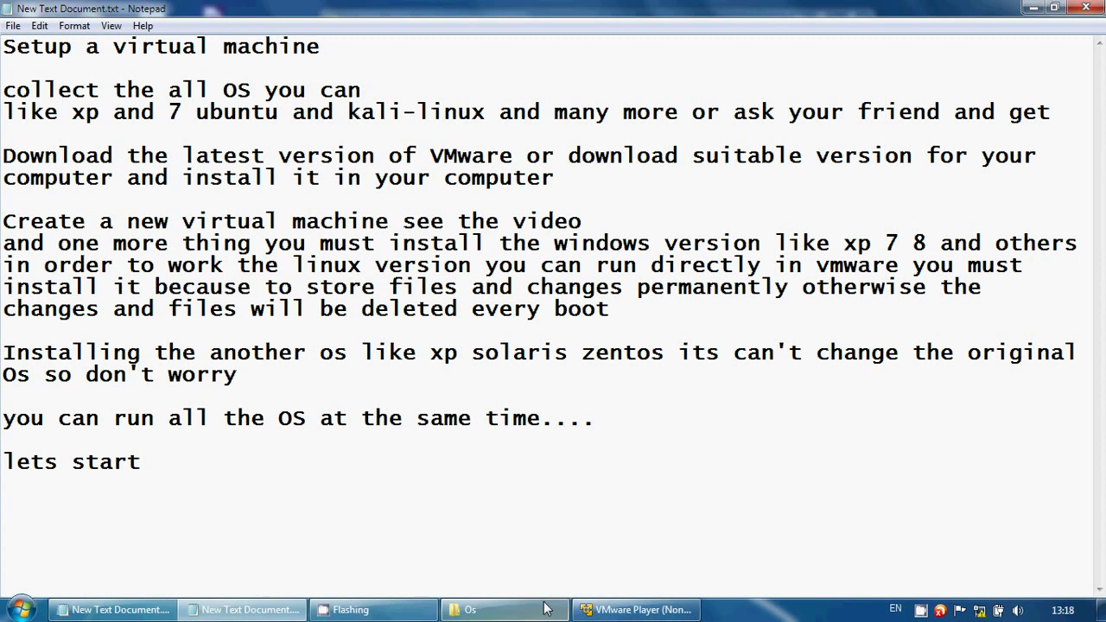
left_click(636, 609)
Write "And it starts like this" in a new Notepad document and keep the unsaved note open.
left_click(21, 609)
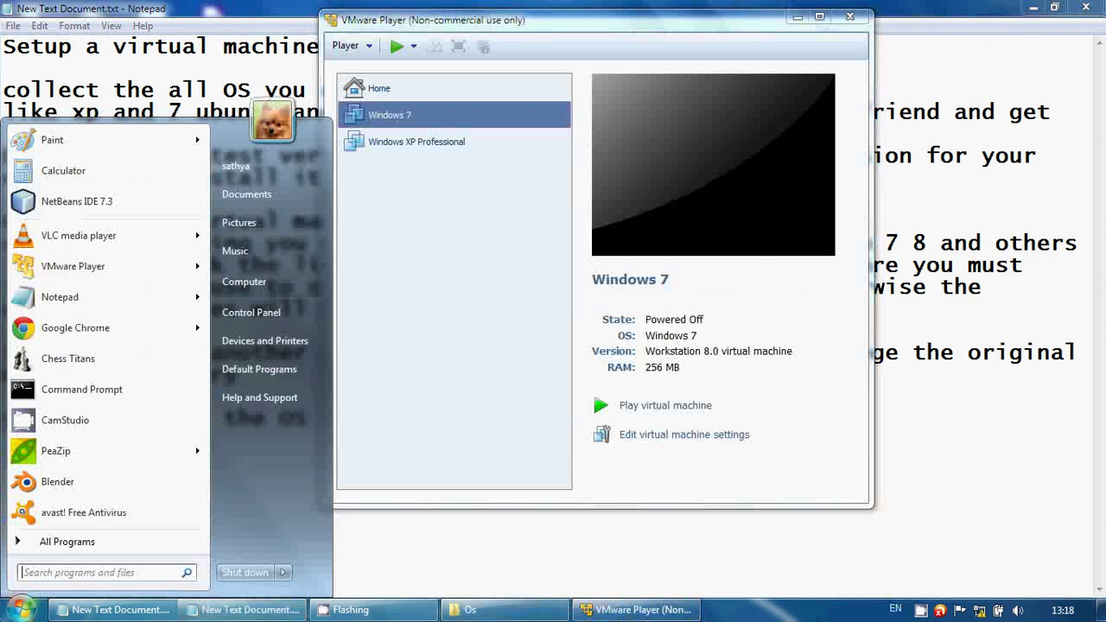
left_click(111, 296)
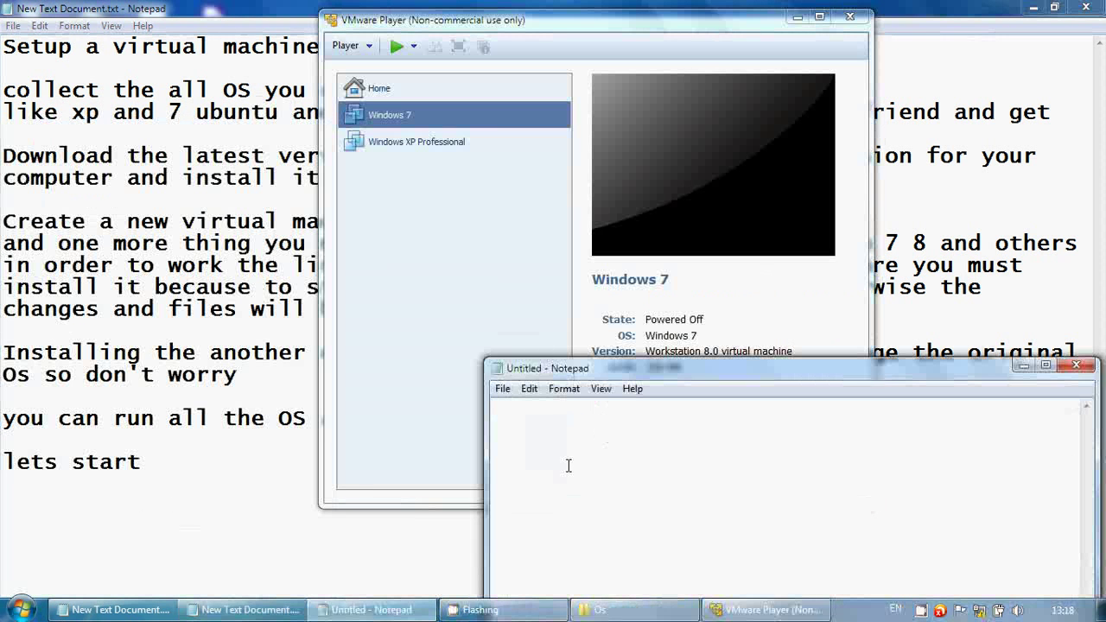
type("And i")
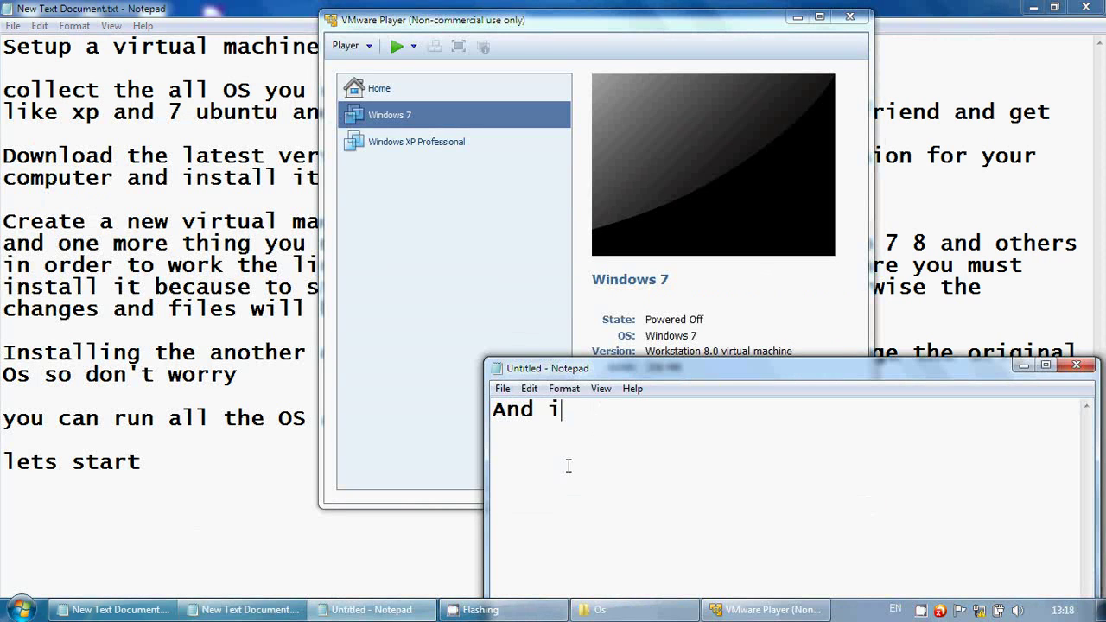
type("t starts ")
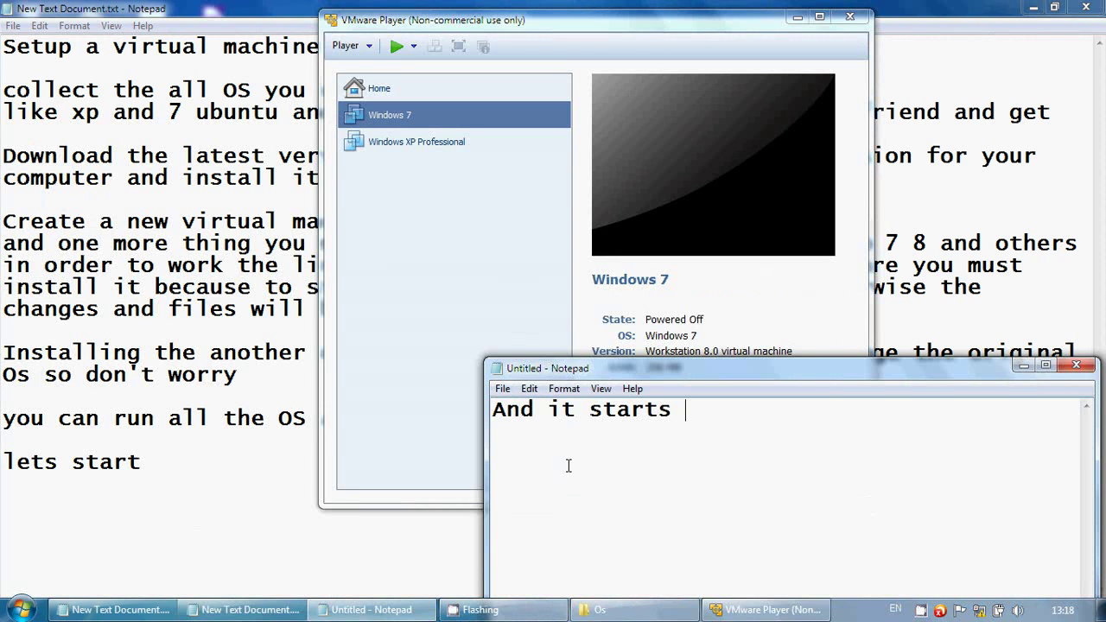
type("like this")
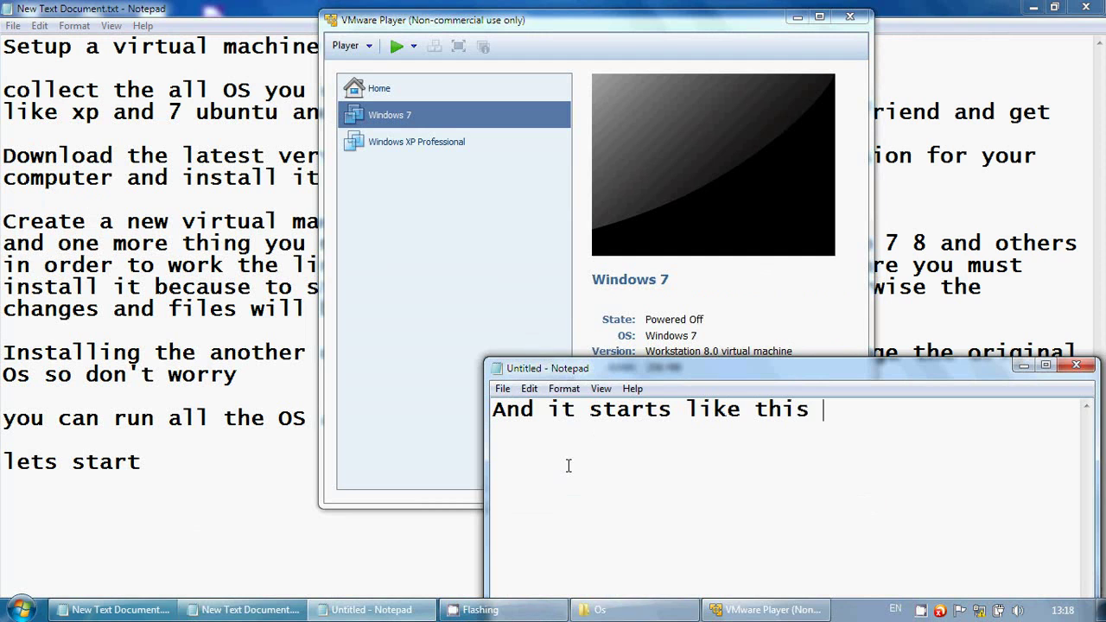
left_click(1077, 364)
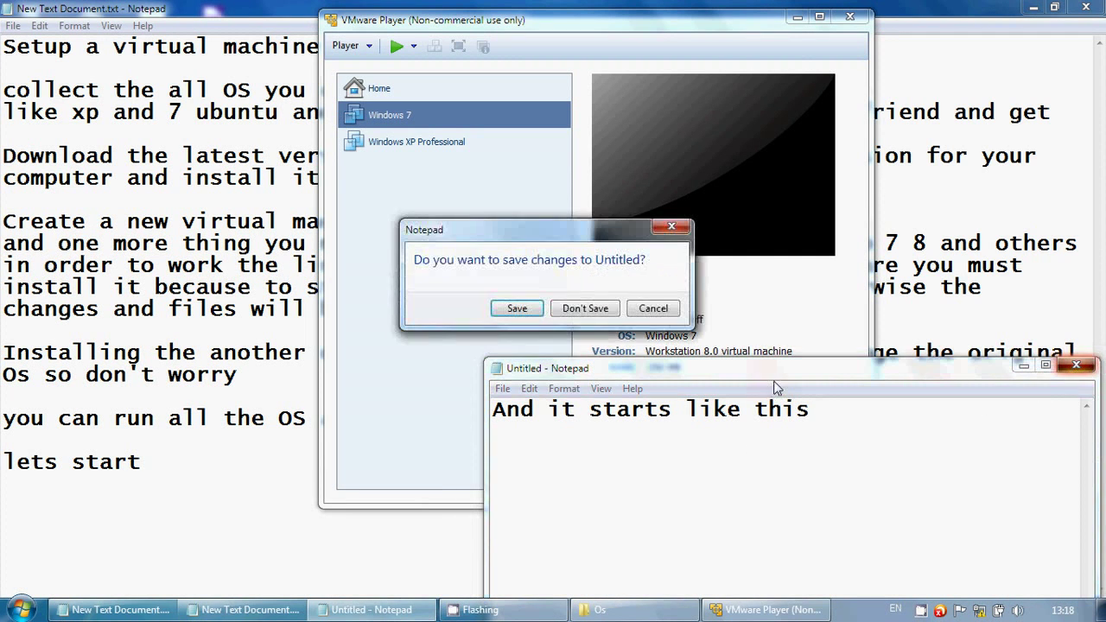
left_click(638, 313)
Start the Windows XP Professional virtual machine, dismissing the binary translation hint.
double_click(460, 146)
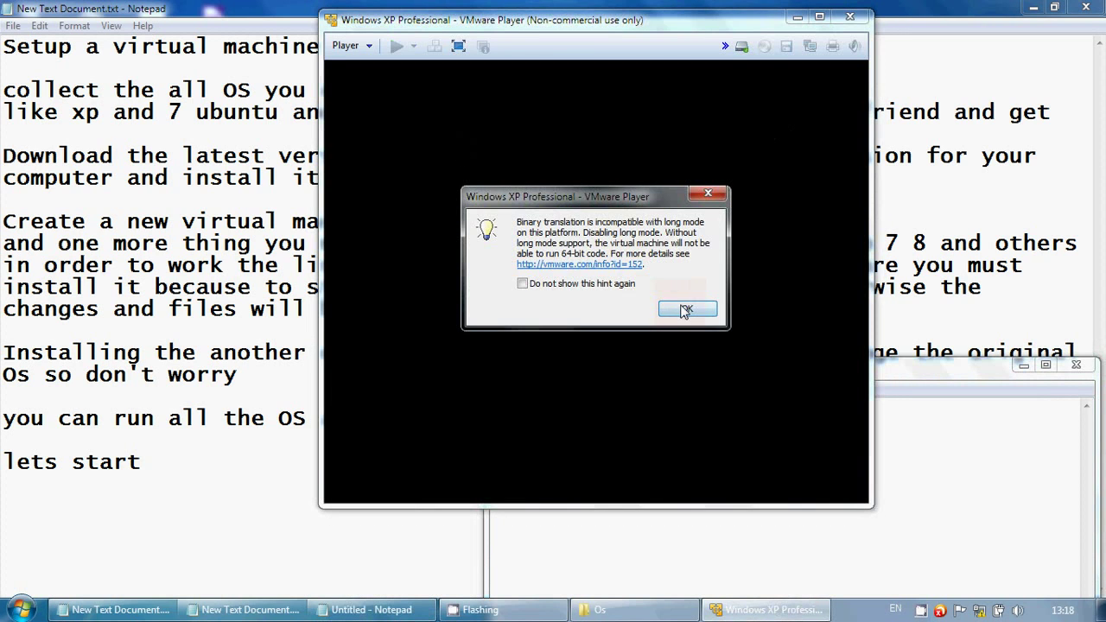
left_click(685, 309)
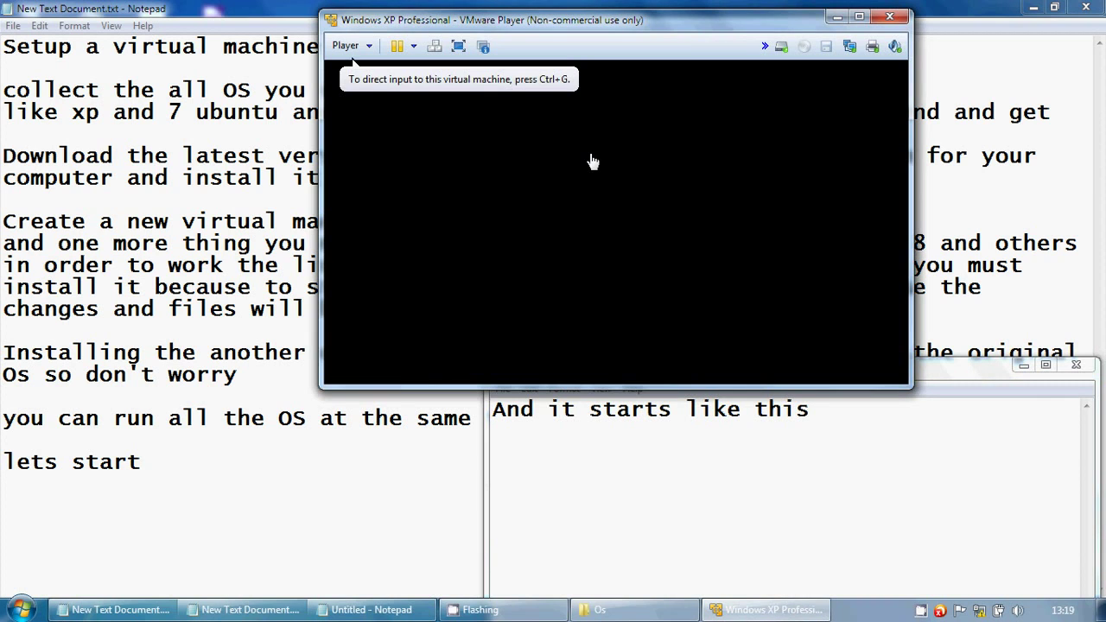
left_click(558, 246)
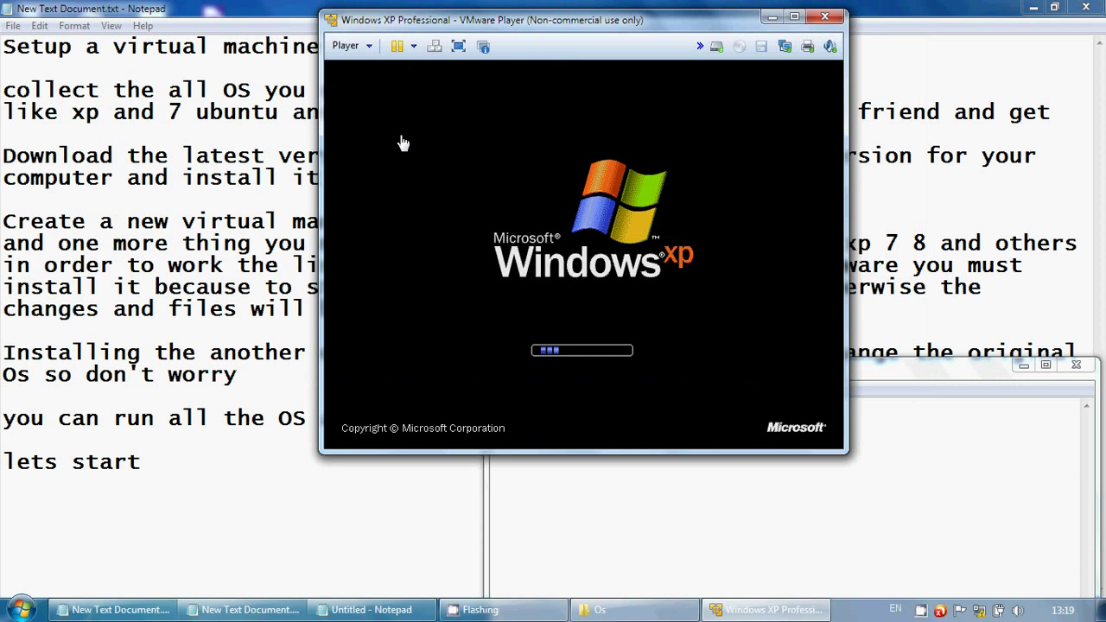
Open a second VMware Player window and start the Windows 7 virtual machine in it, dismissing the binary translation hint.
left_click(12, 607)
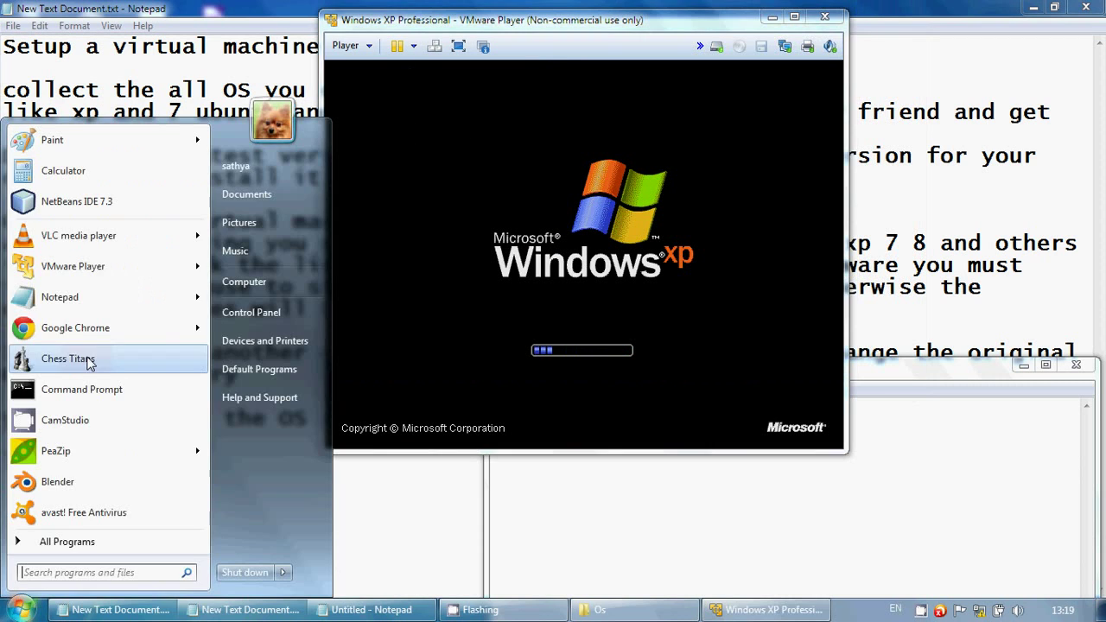
left_click(121, 276)
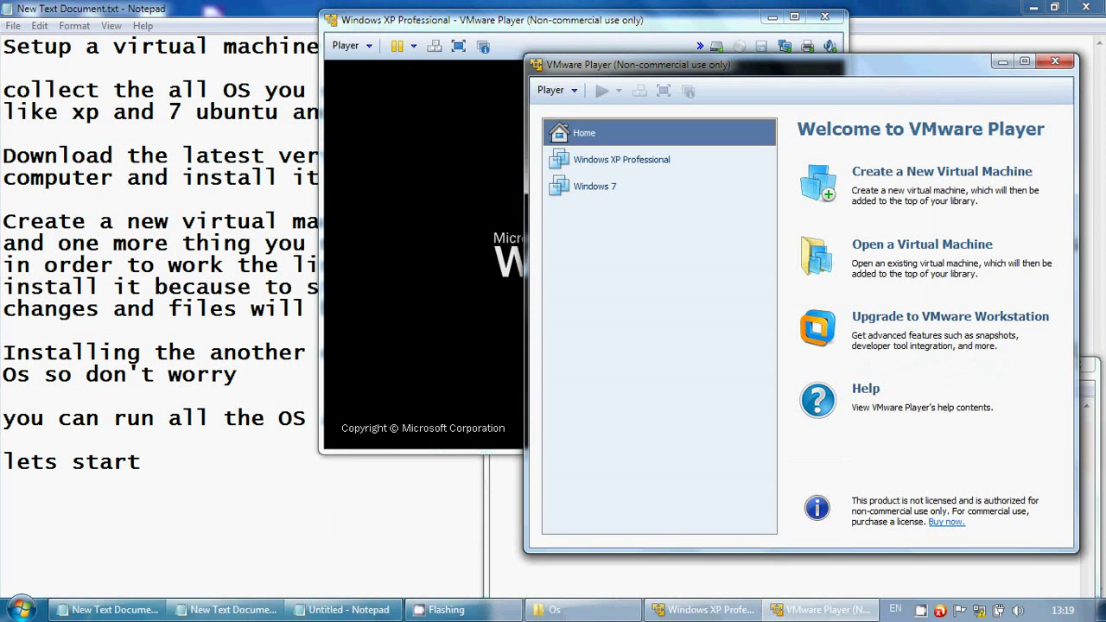
left_click(691, 193)
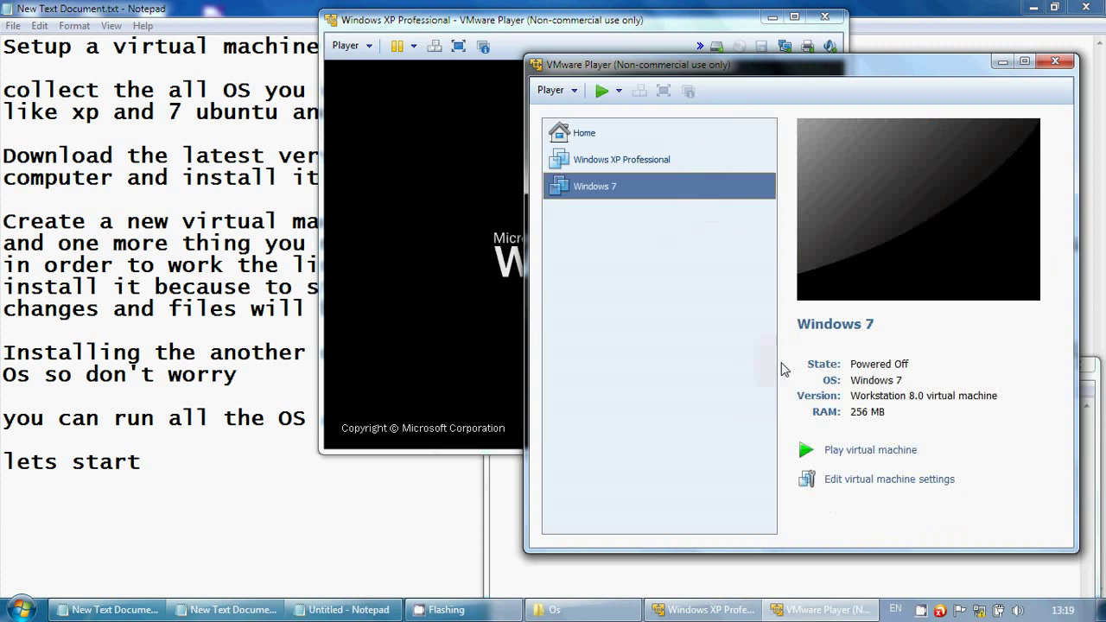
left_click(602, 90)
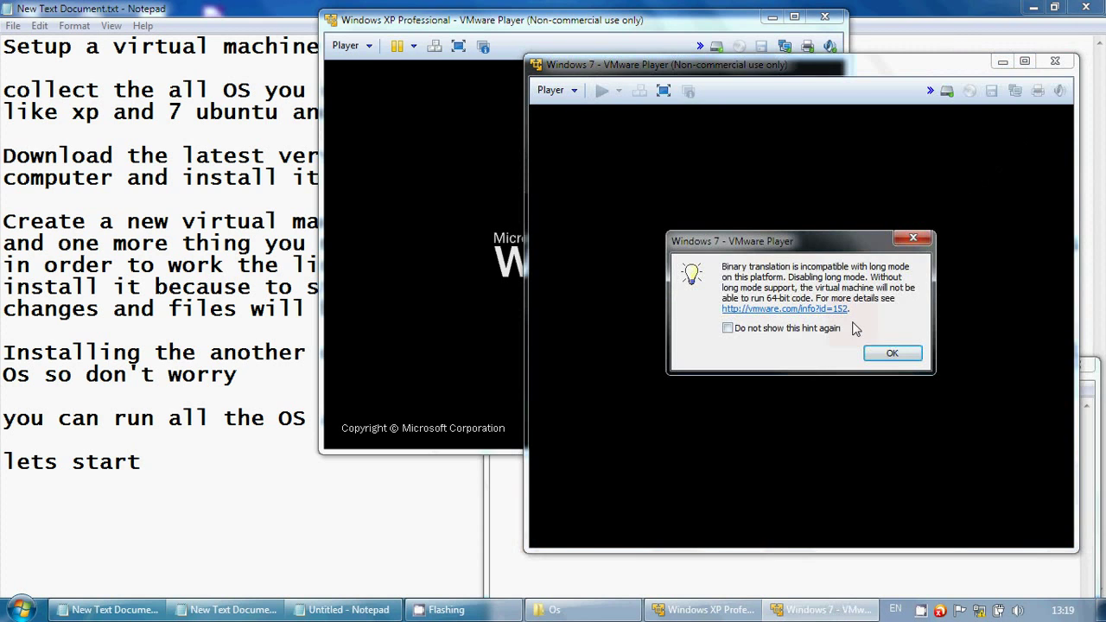
left_click(891, 352)
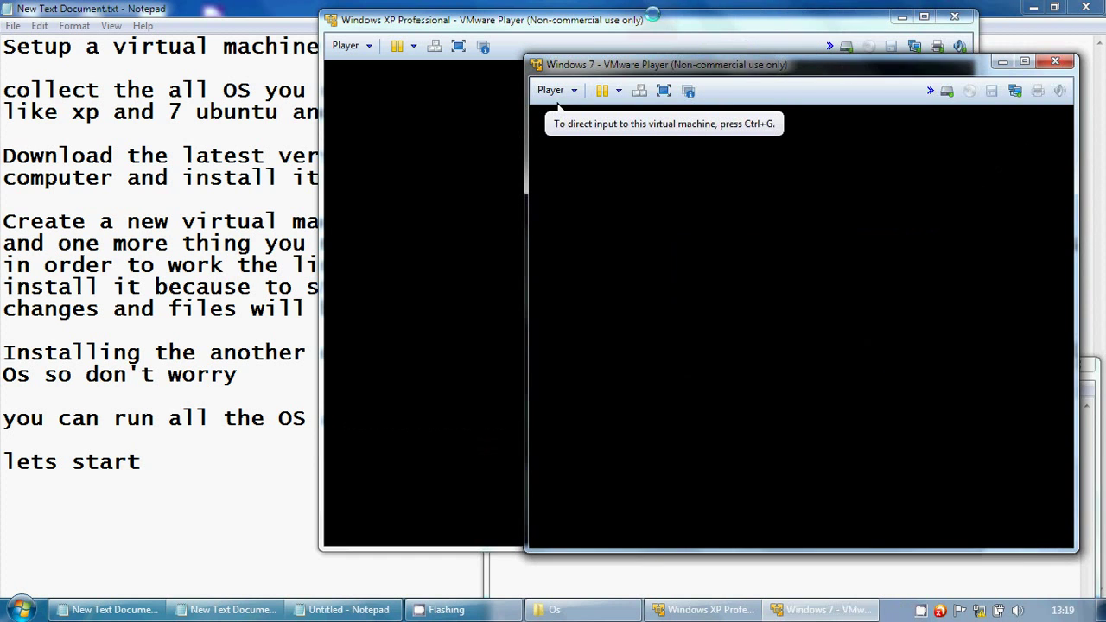
Arrange the Windows XP Professional and Windows 7 virtual machine windows next to each other, releasing the captured mouse from the guest.
left_click(704, 609)
left_click_drag(663, 30, 359, 25)
left_click(795, 74)
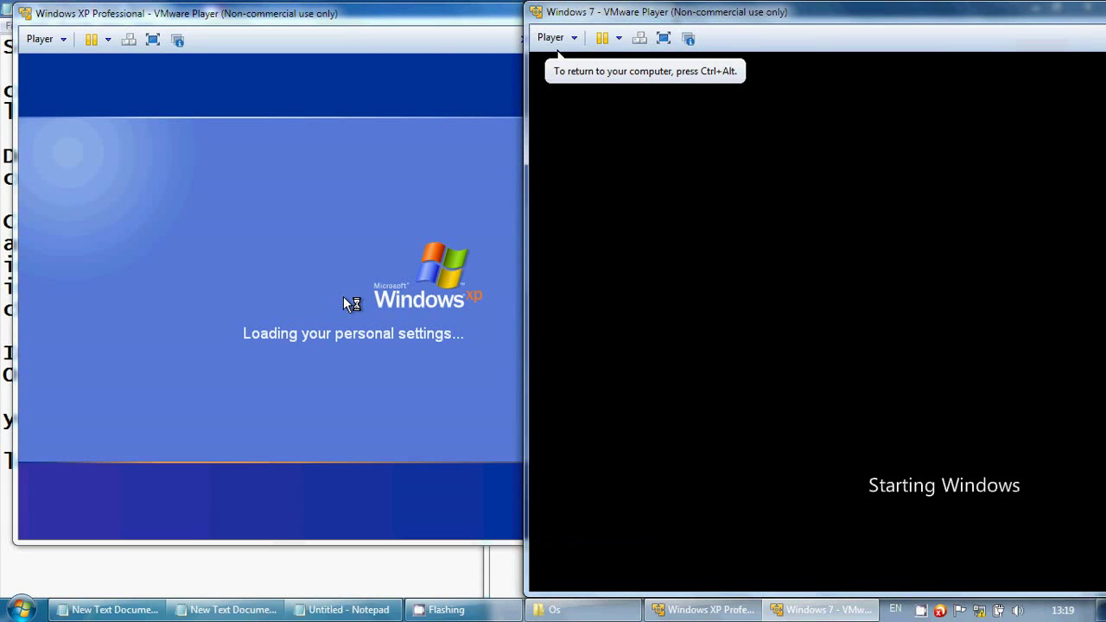
key("ctrl+alt")
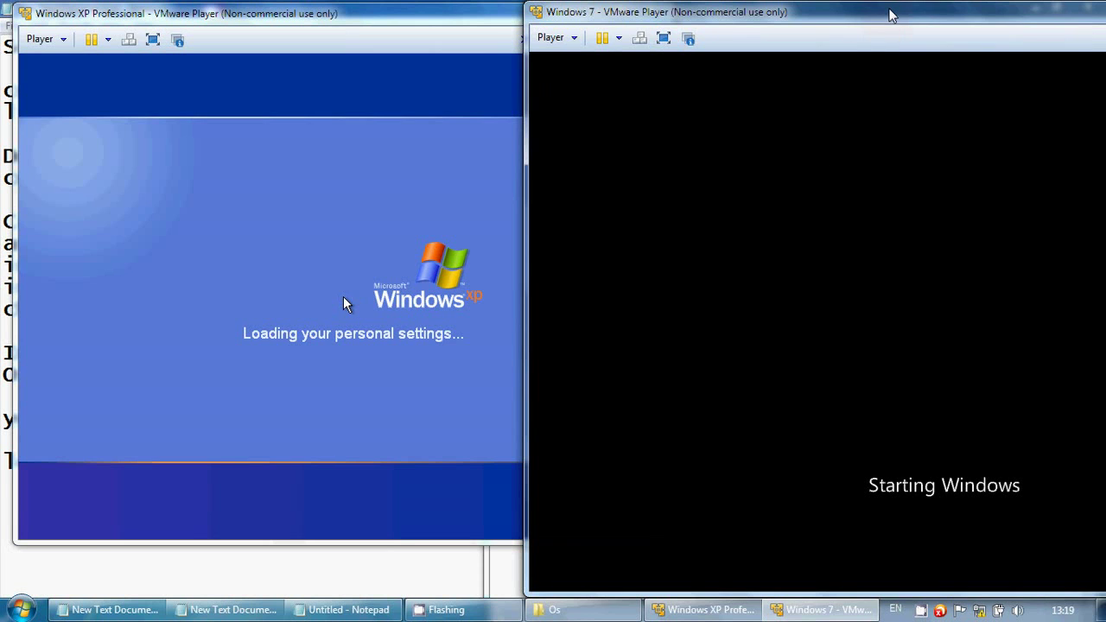
left_click_drag(889, 15, 817, 9)
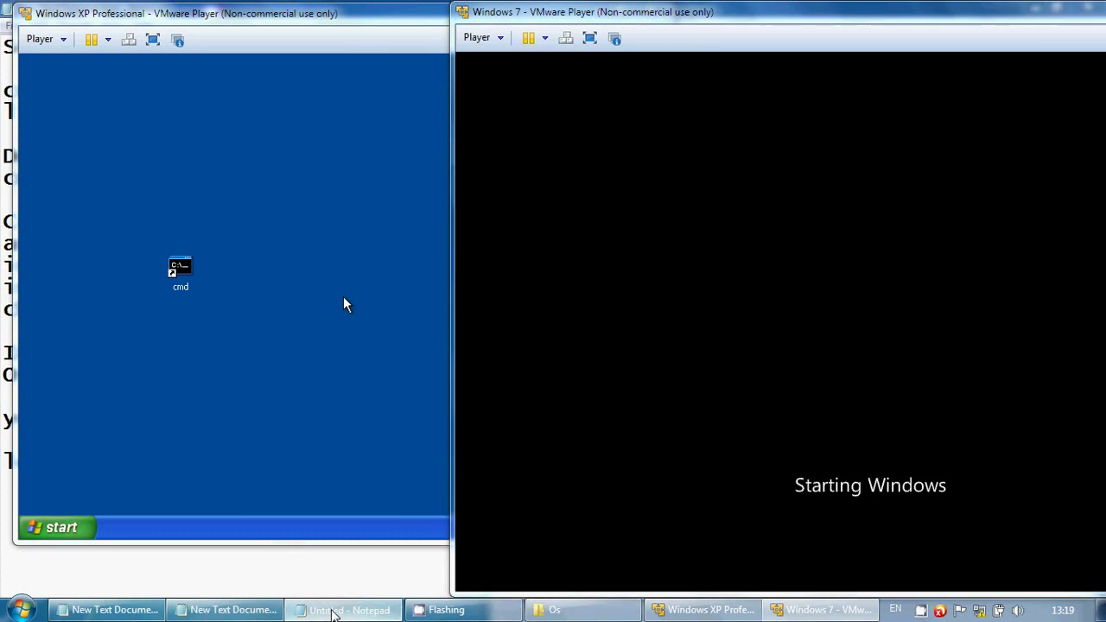
Replace the untitled Notepad note's text with "press crl and alt at the same time to release the mouse from one virtual box to another".
left_click(334, 611)
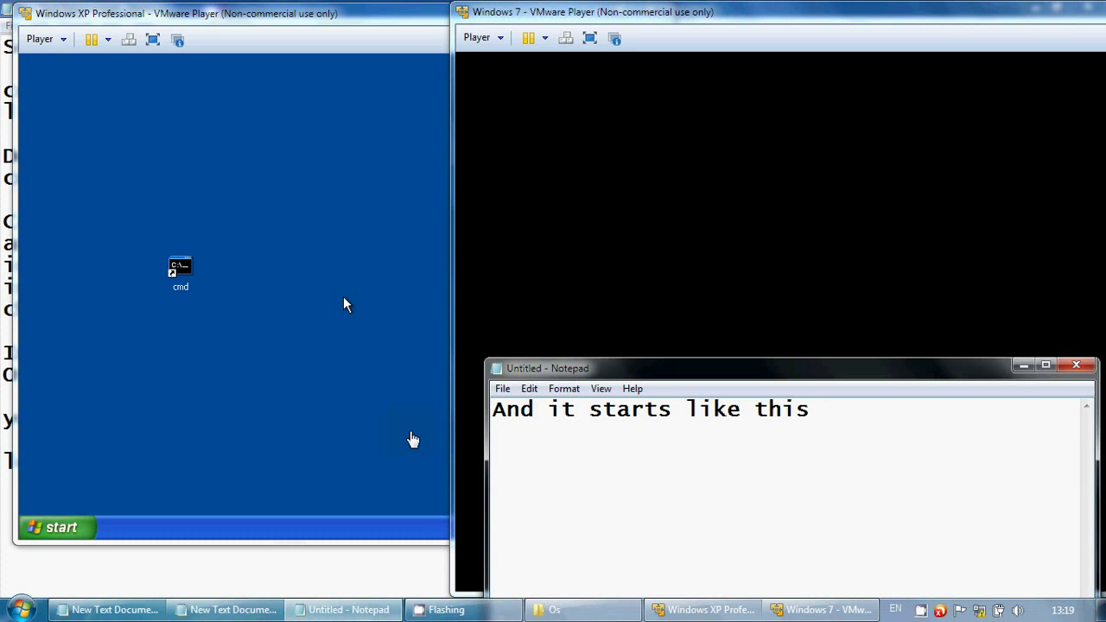
left_click(607, 476)
key("ctrl+a")
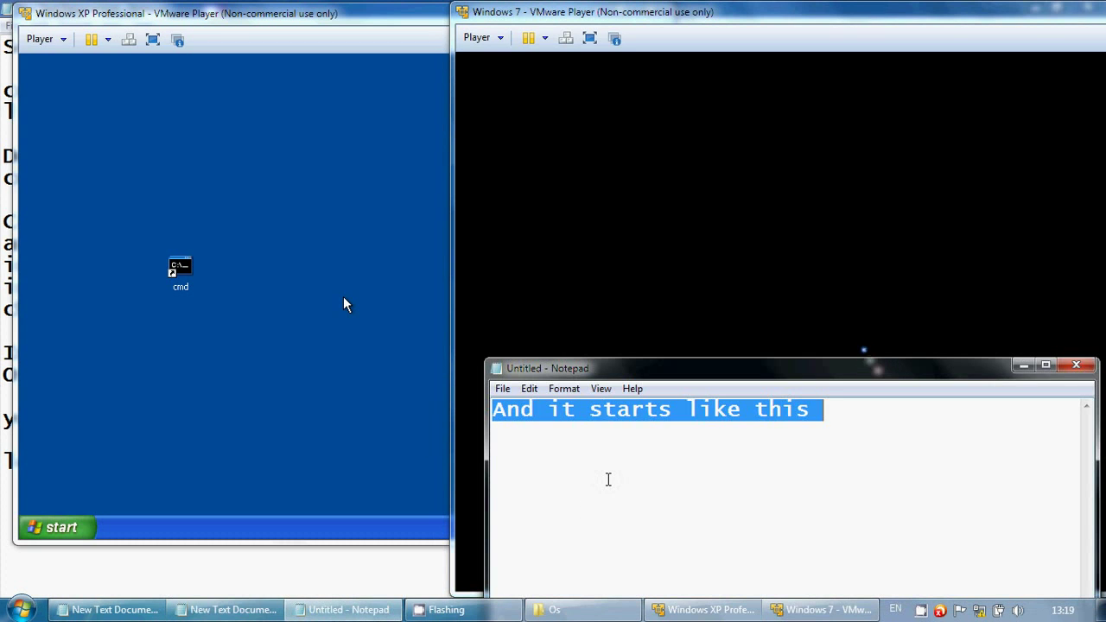
type("press")
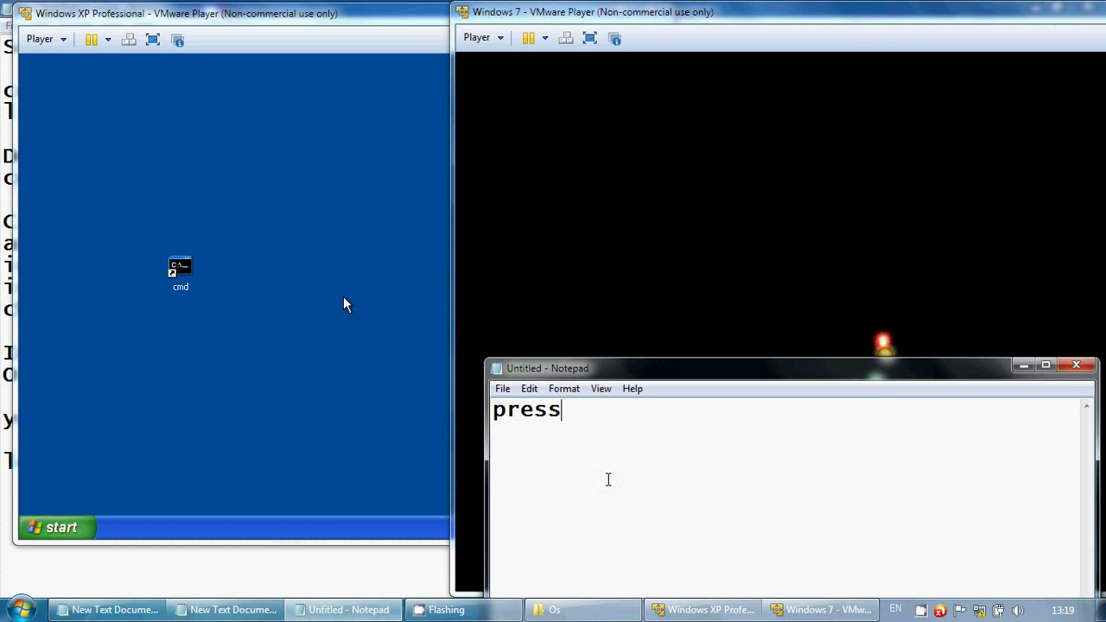
type(" crl and")
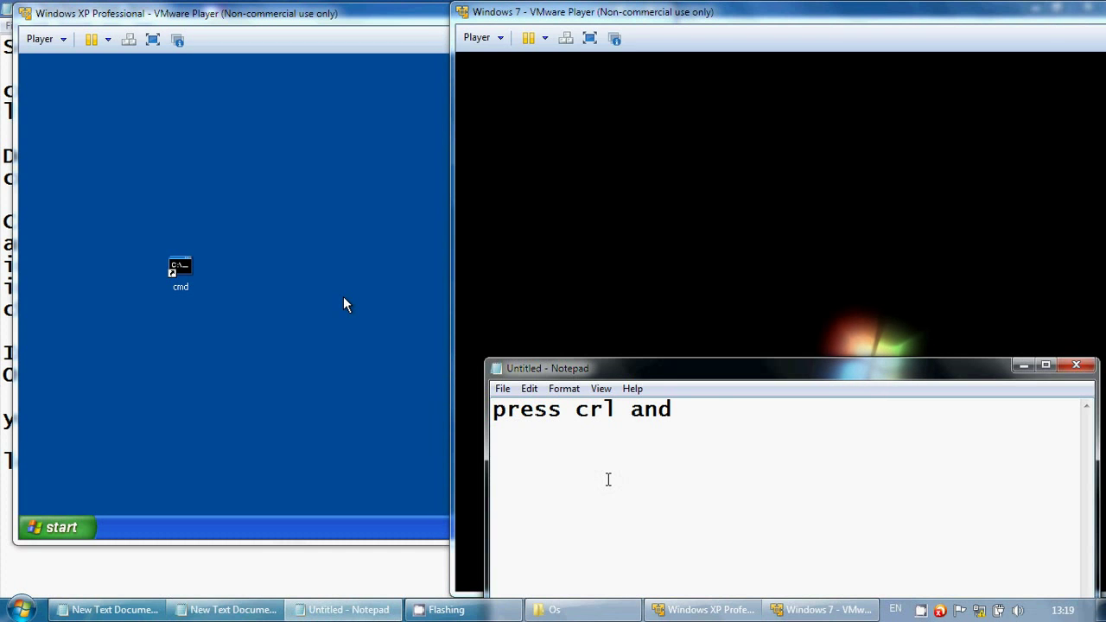
type(" alt a")
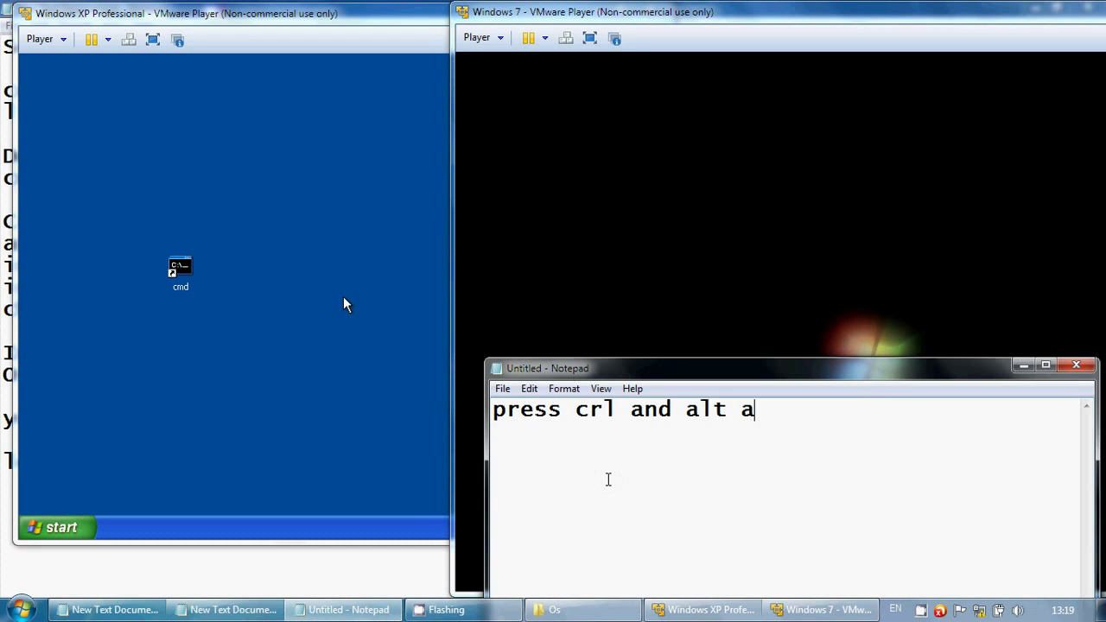
type("t ")
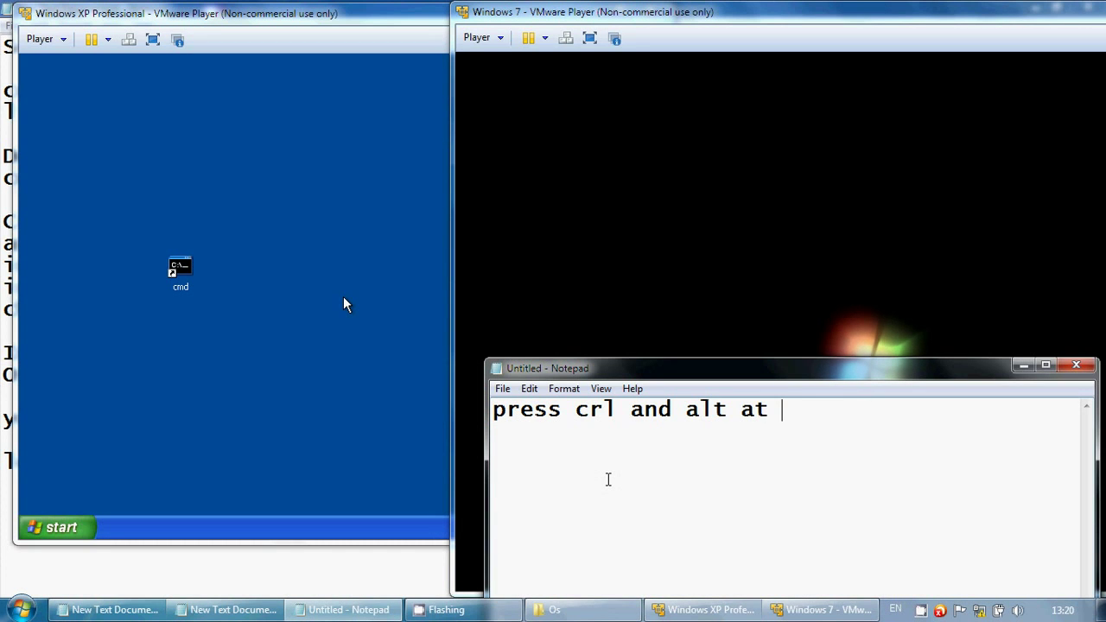
type("the sam e")
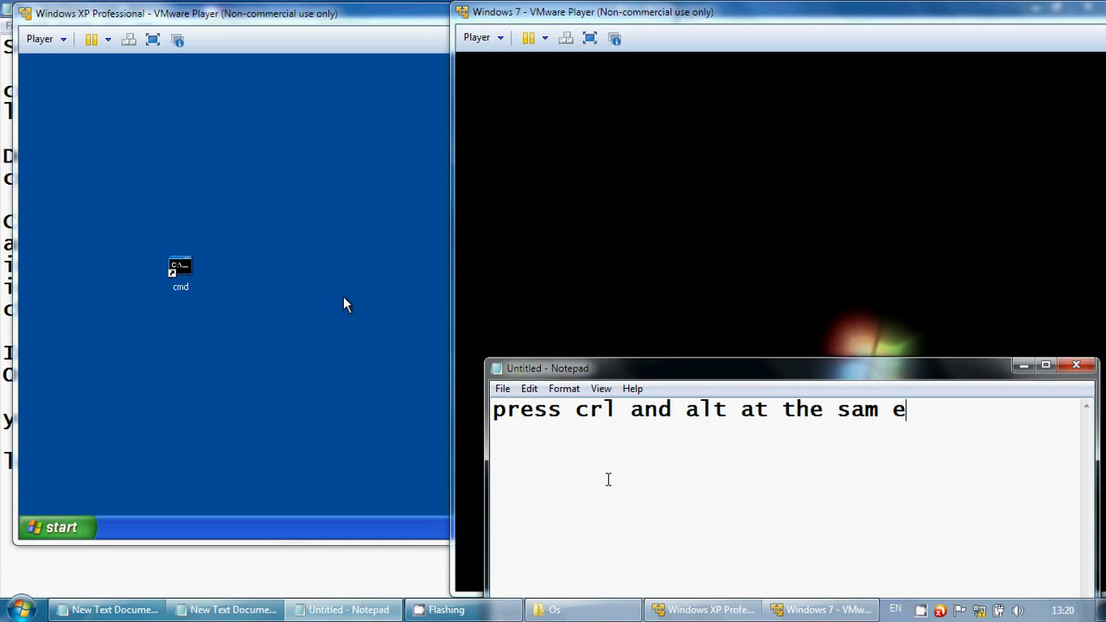
key("BackSpace")
key("BackSpace")
type("e time to real")
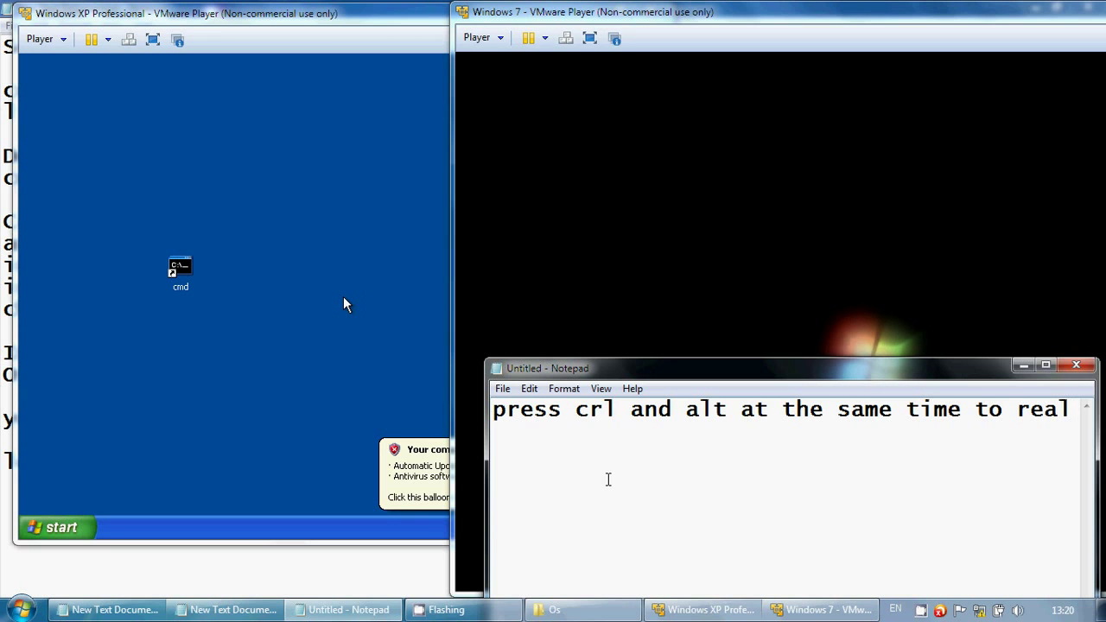
key("BackSpace")
key("BackSpace")
type("lease t")
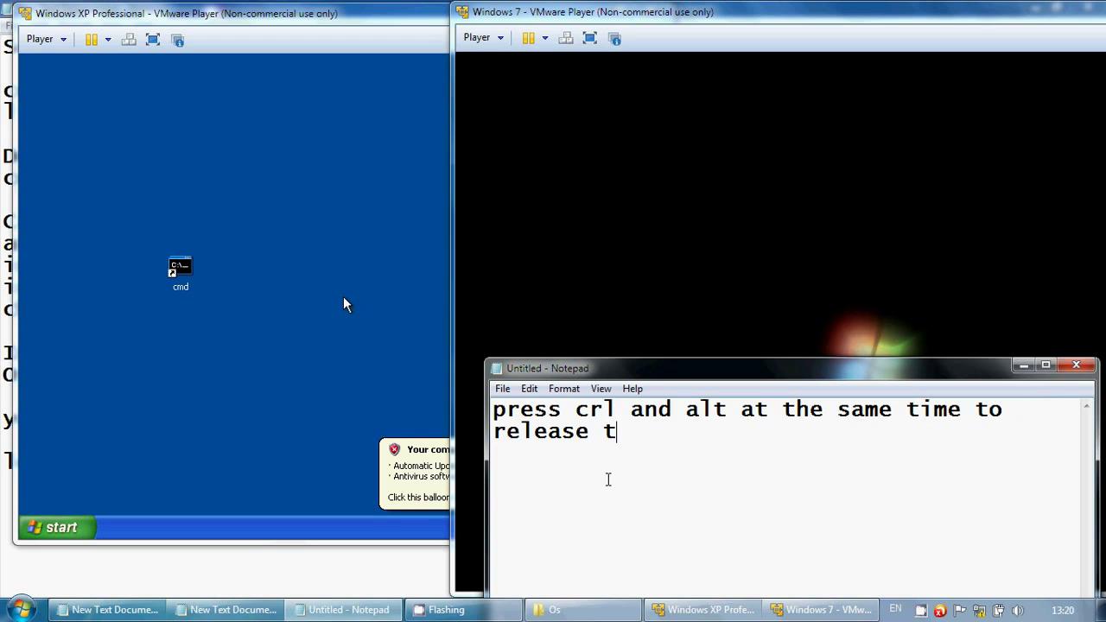
type("he mosu")
key("BackSpace")
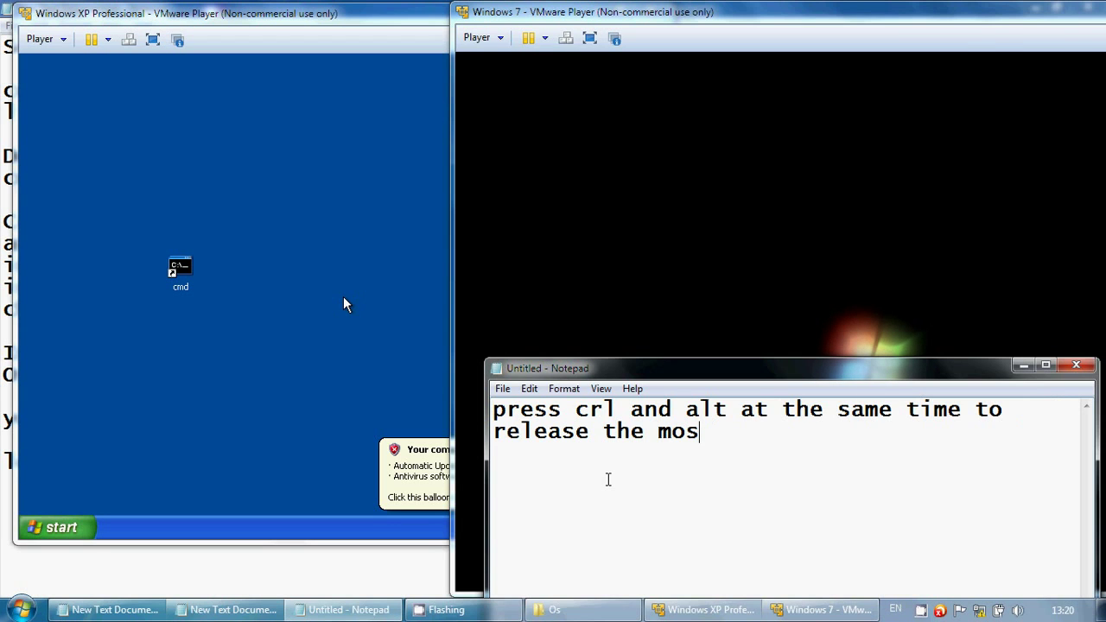
key("BackSpace")
type("use for")
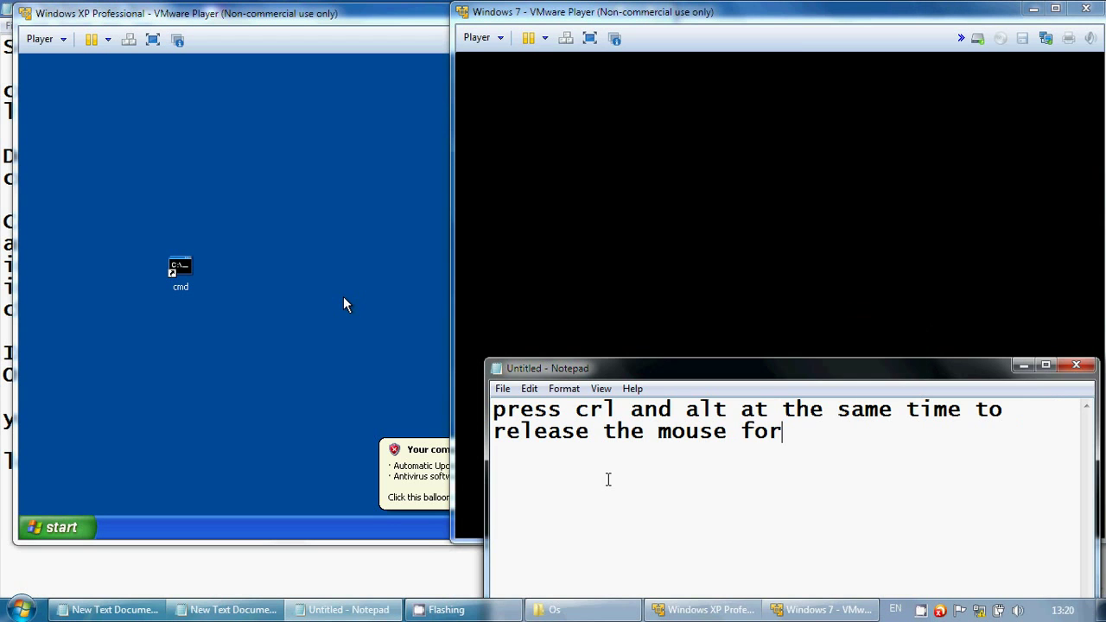
key("BackSpace")
key("BackSpace")
type("rm")
key("BackSpace")
type("m")
type("n e")
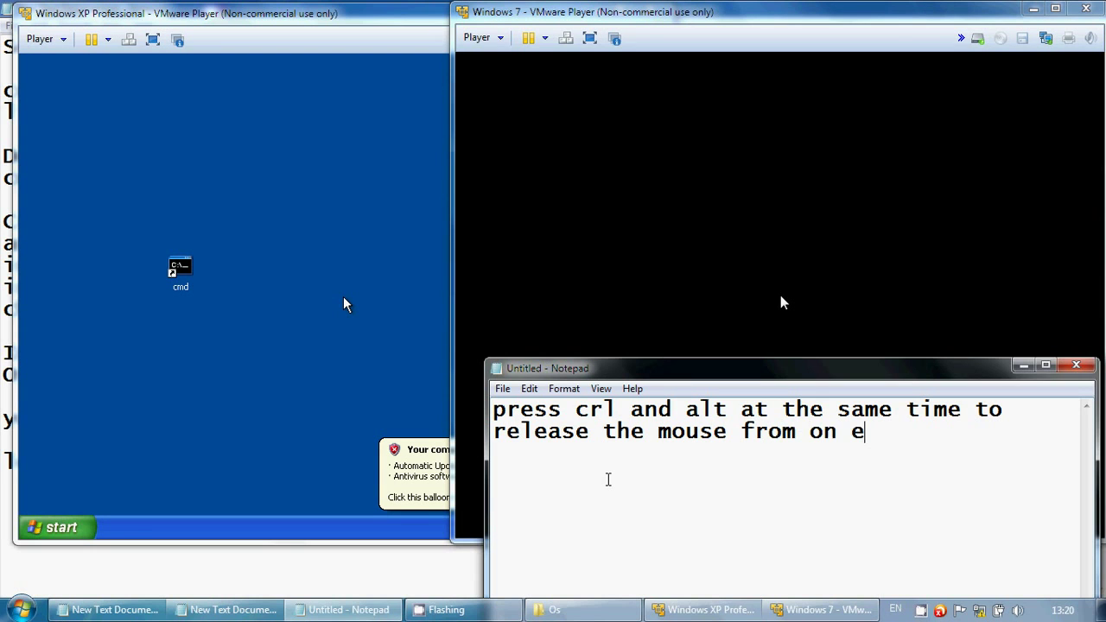
key("BackSpace")
key("BackSpace")
type("e virtual ")
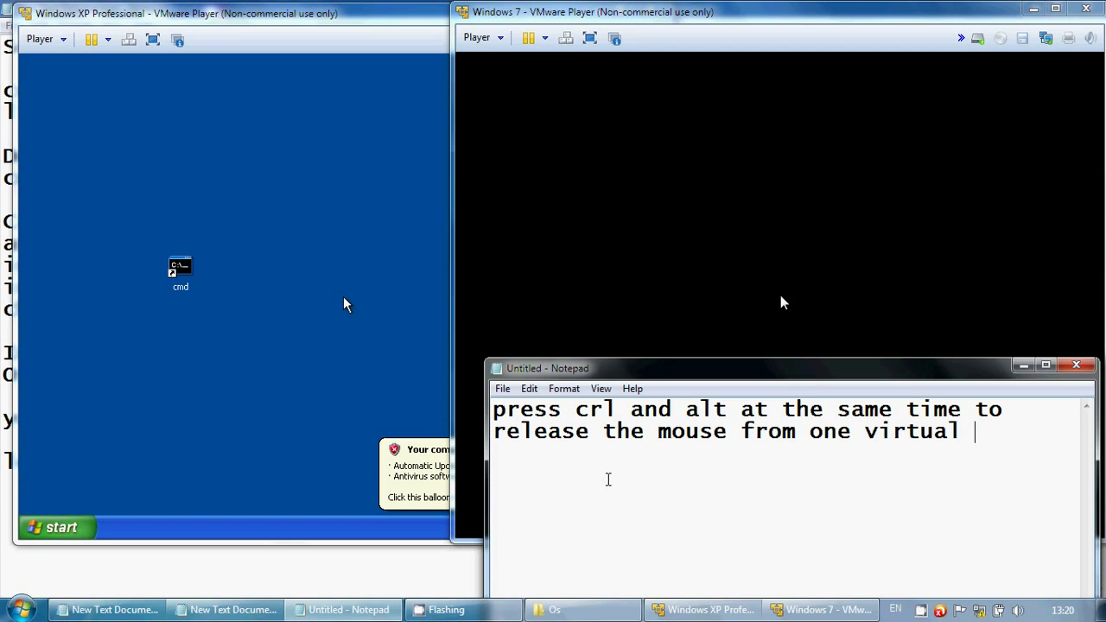
type("box to o")
key("BackSpace")
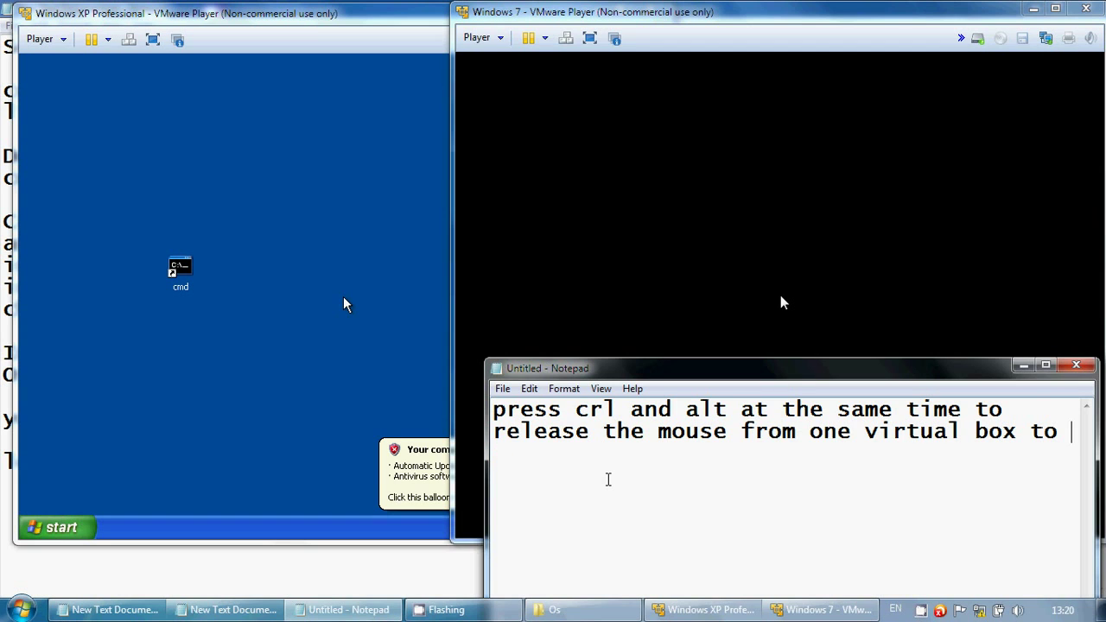
type("another")
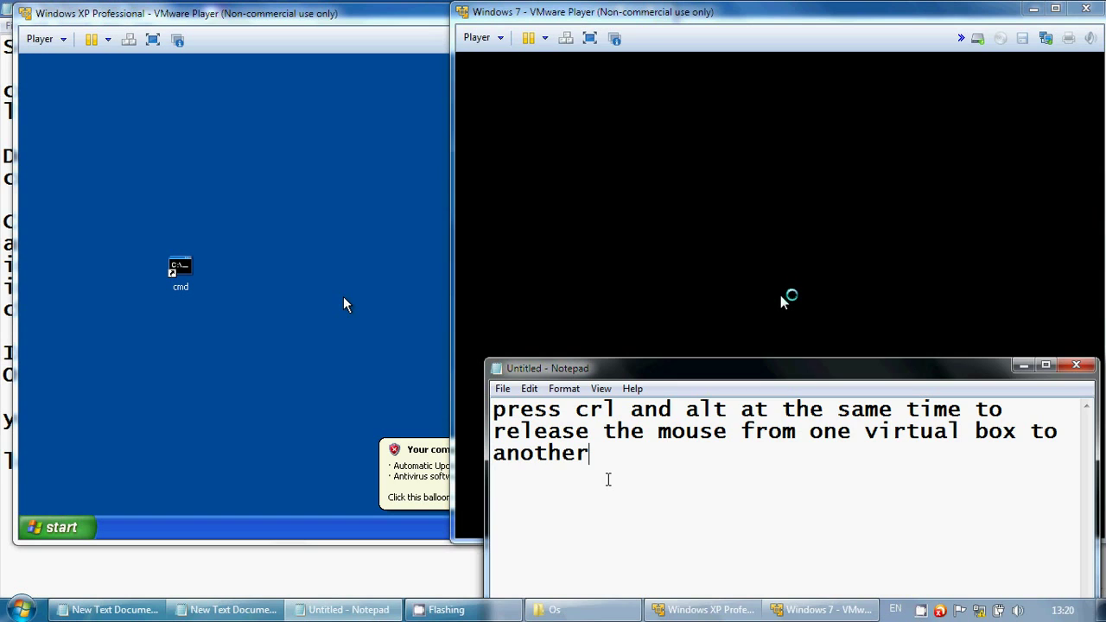
Add "thanks for watching" to the note after a blank line, and bring the Windows XP Professional virtual machine to the front.
key("Return")
key("Return")
type("thanks for ")
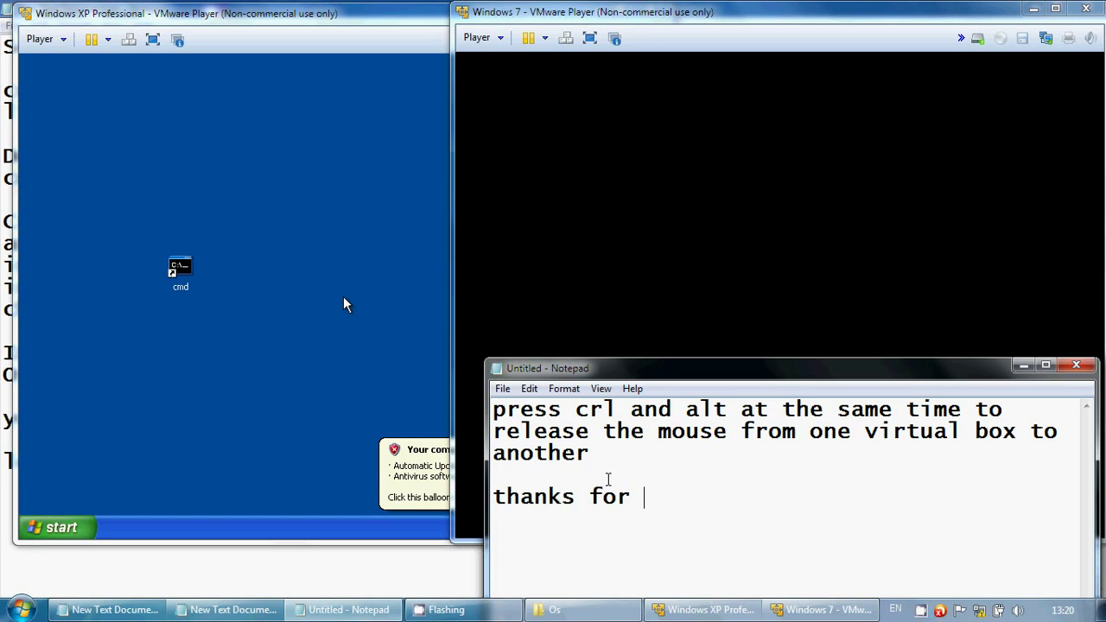
type("watching")
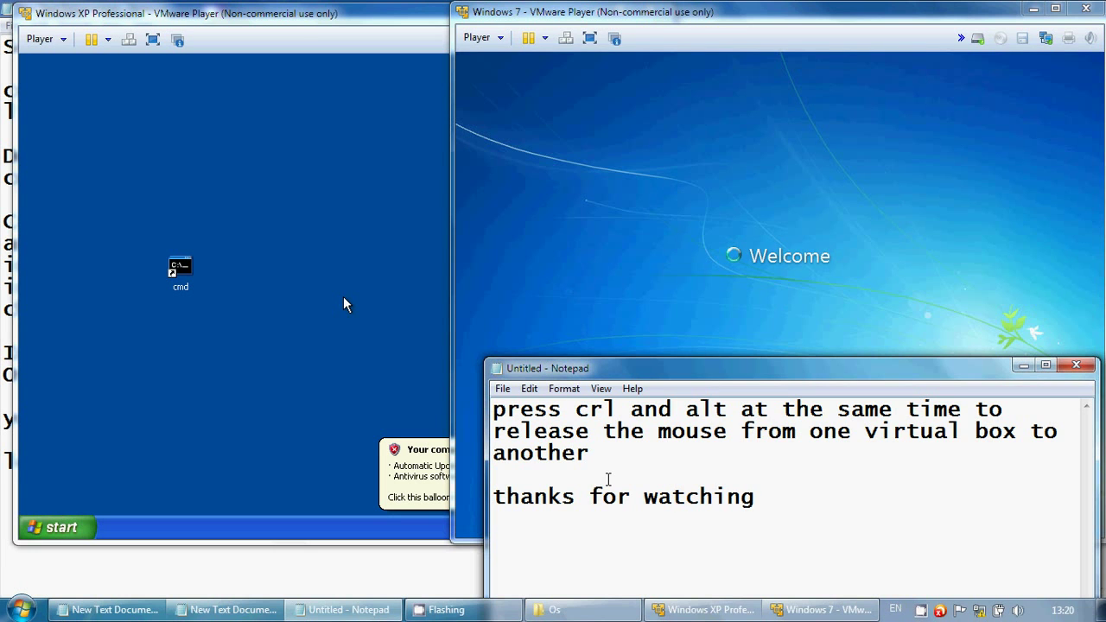
left_click(380, 400)
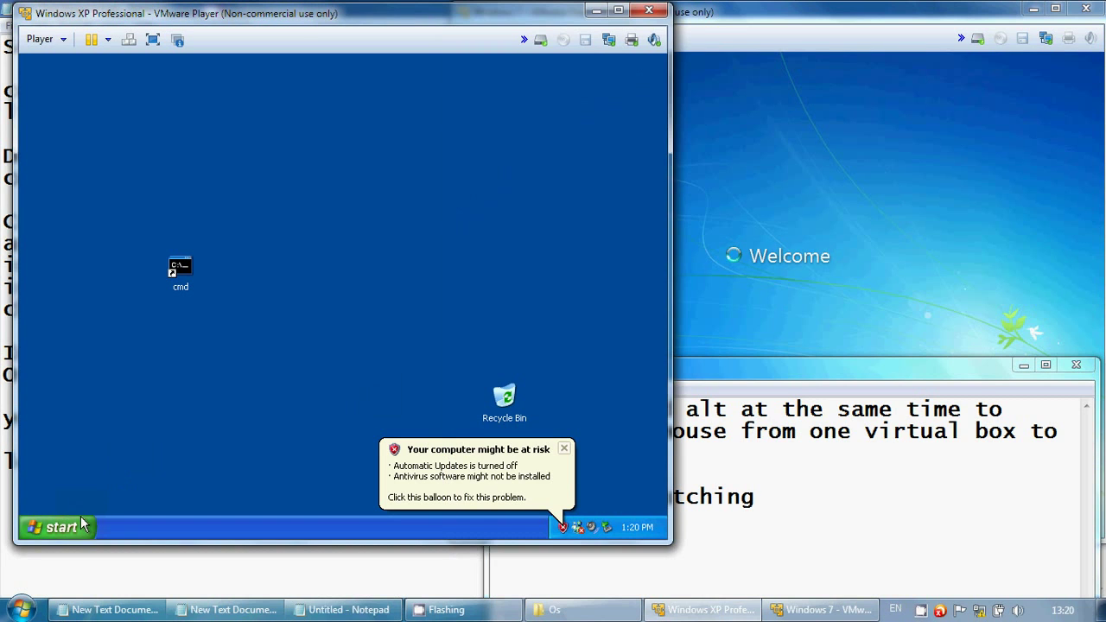
View My Computer in the Windows XP Professional virtual machine, dismissing the security alert balloon, and close the window again.
left_click(57, 527)
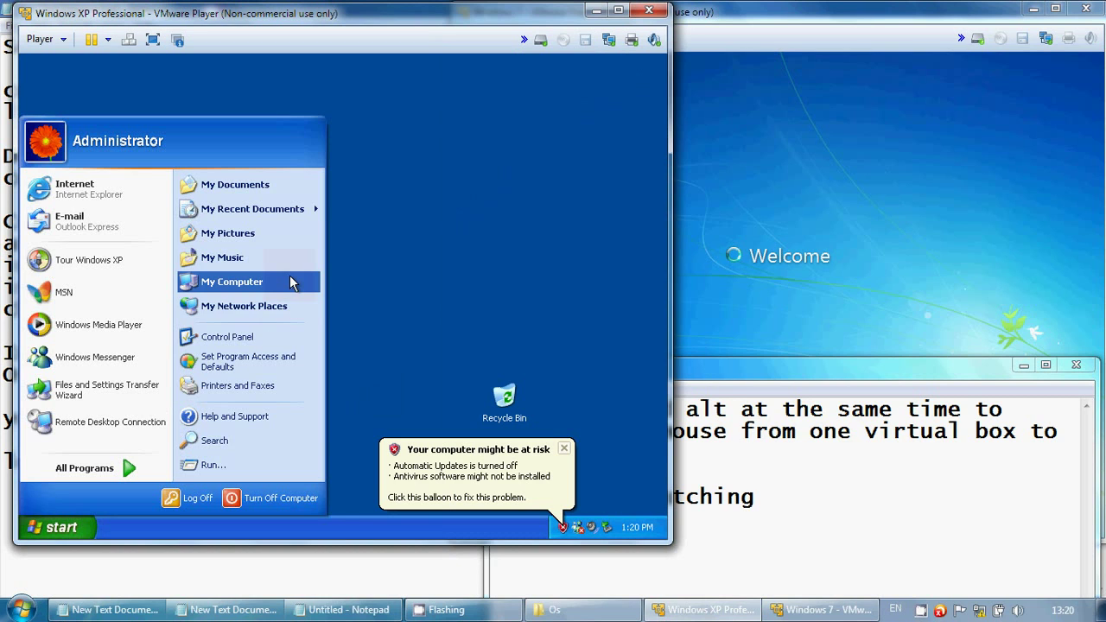
left_click(290, 282)
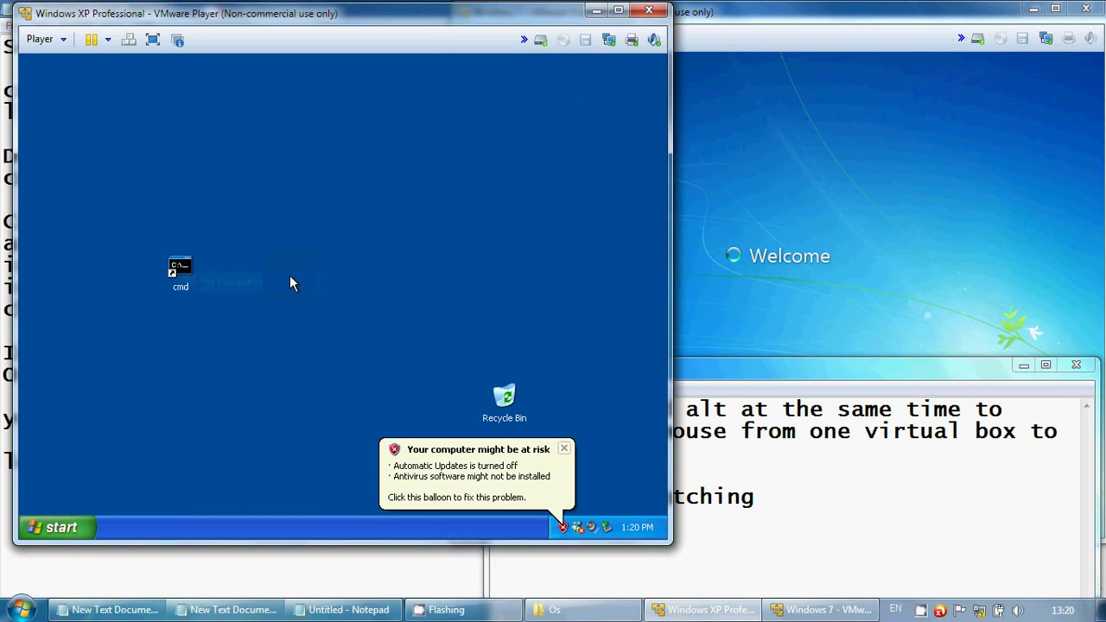
left_click(564, 449)
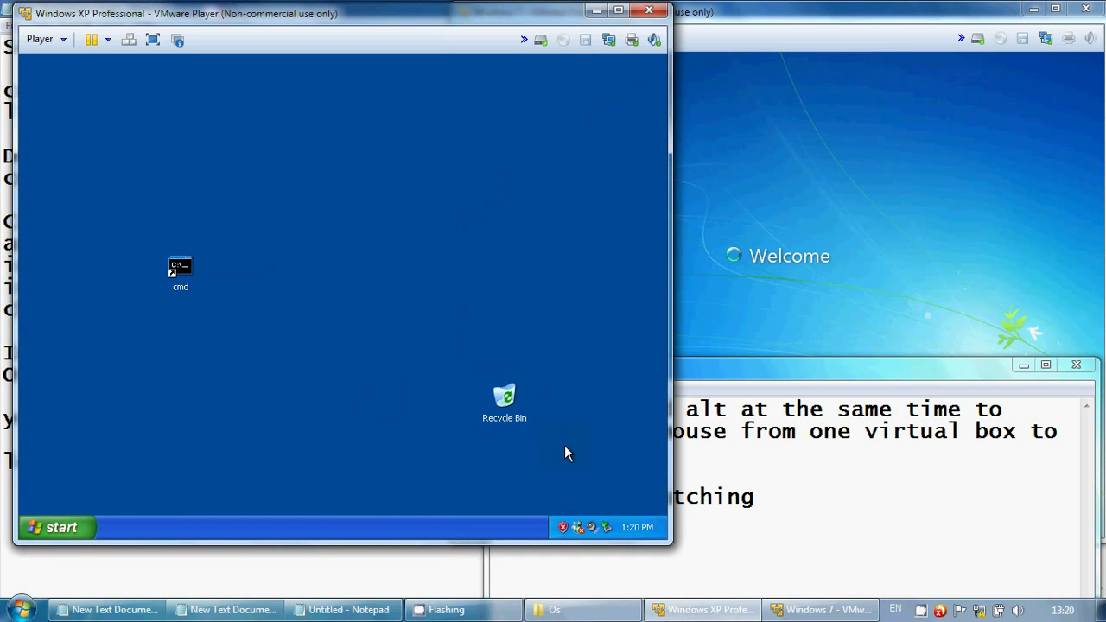
left_click(846, 13)
left_click(438, 459)
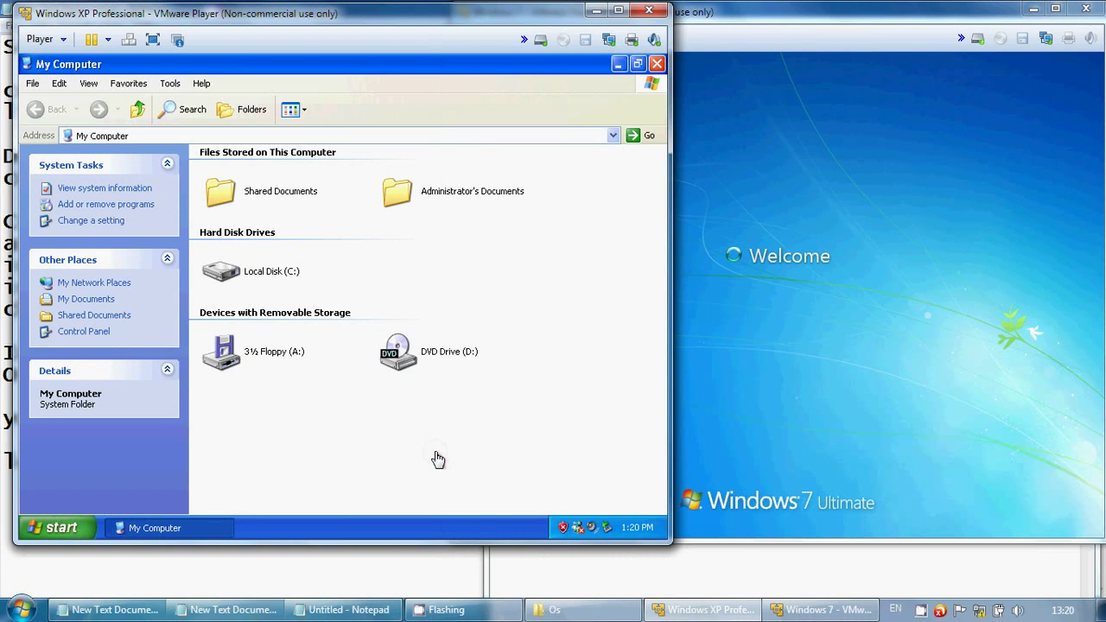
left_click(656, 64)
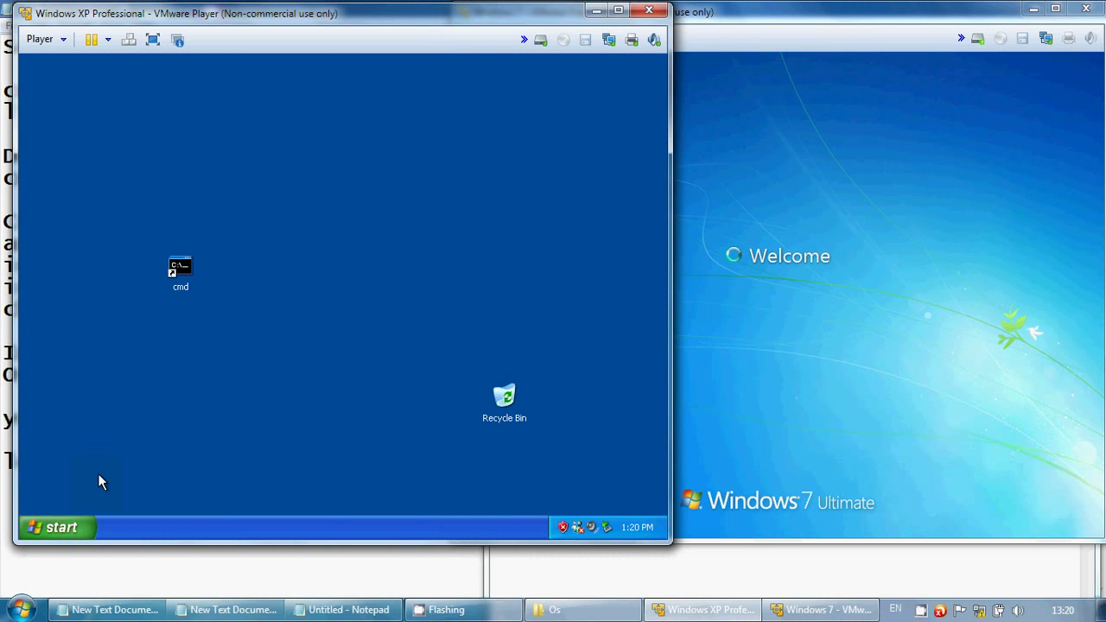
Turn off the Windows XP Professional virtual machine from within the guest system.
left_click(62, 527)
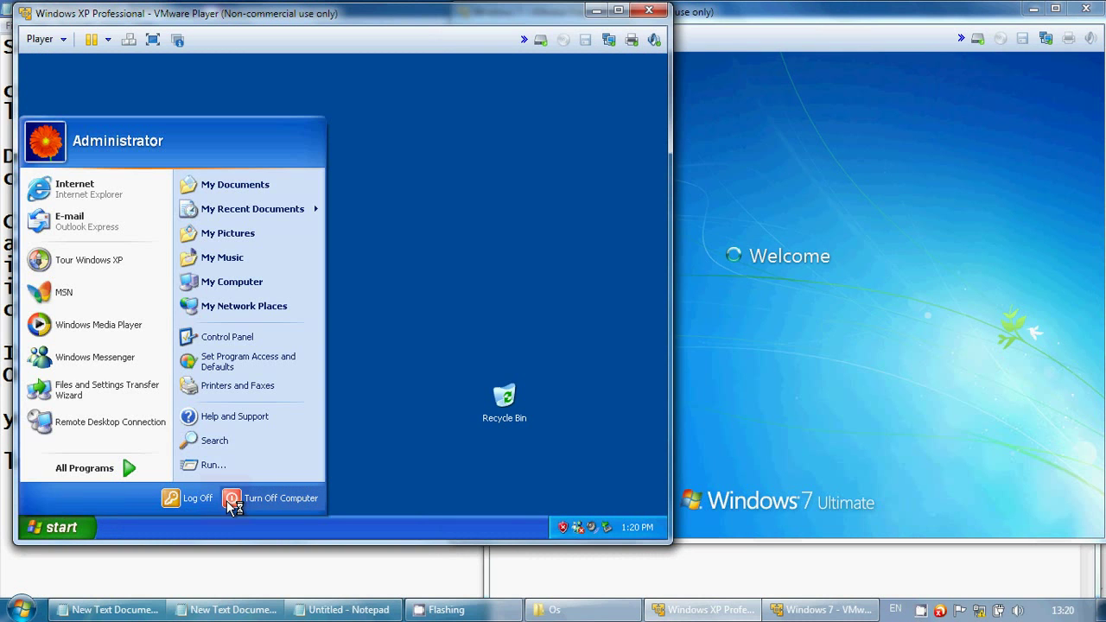
left_click(259, 499)
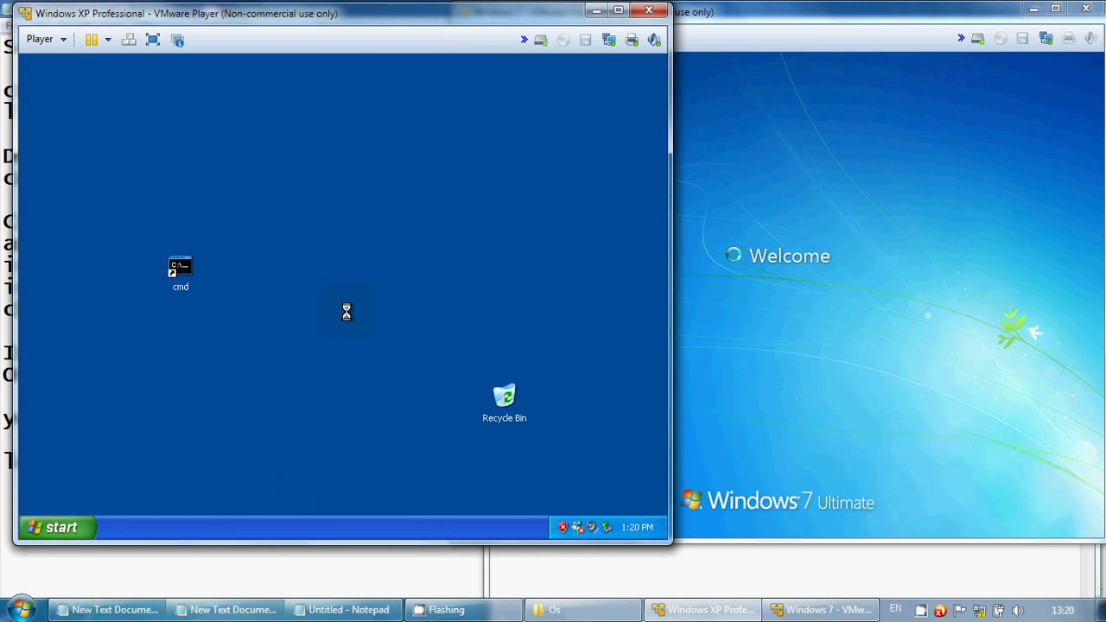
left_click(342, 242)
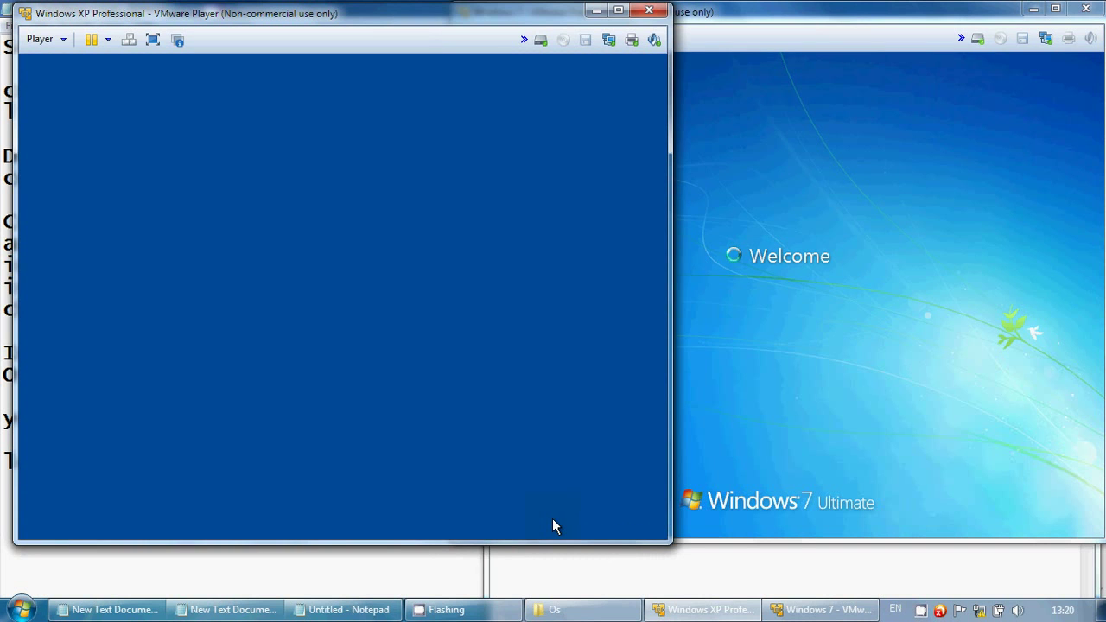
Bring the host's Notepad notes to the front, restore the maximized "Setup a virtual machine" note to a smaller window, and minimize it.
left_click(635, 577)
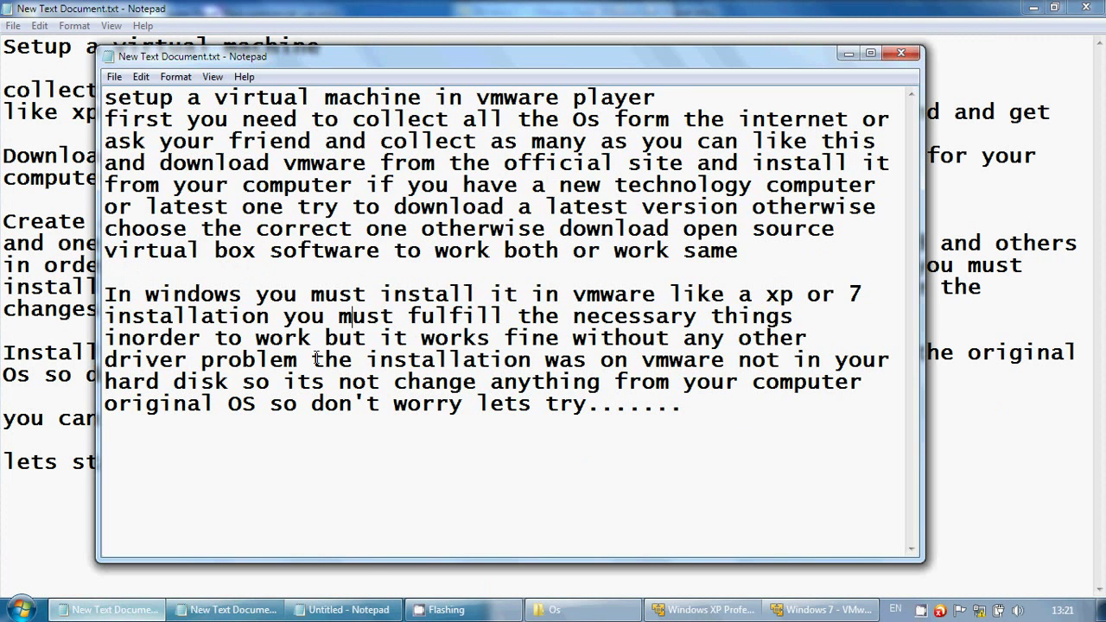
left_click(1053, 8)
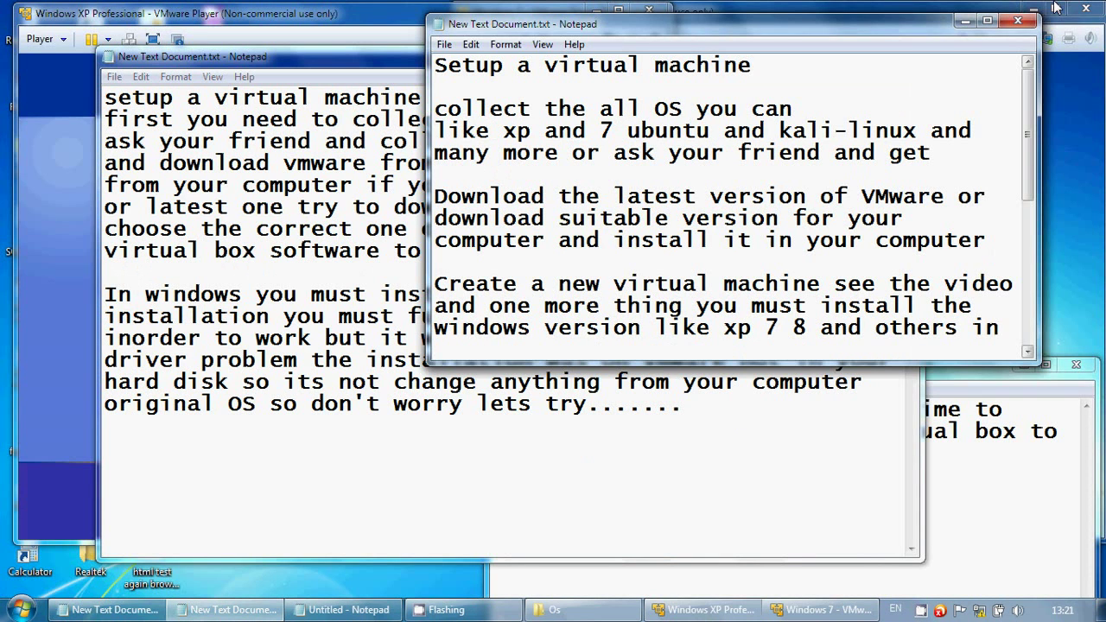
left_click(964, 23)
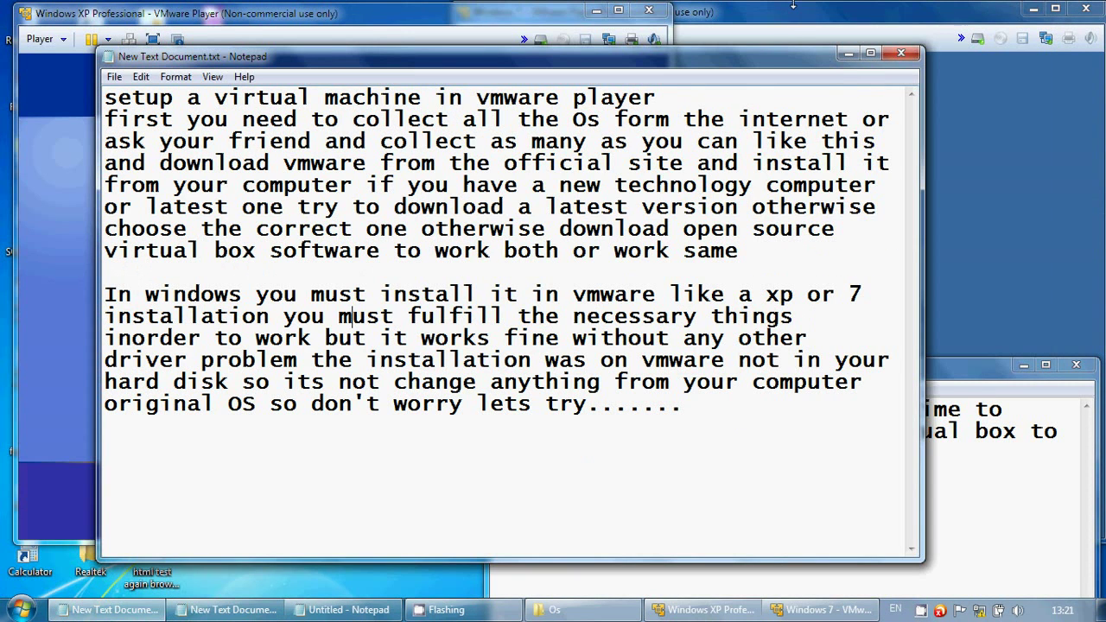
Review both paragraphs of the "setup a virtual machine in vmware player" note in a maximized window, highlighting the text, and minimize the note.
double_click(776, 60)
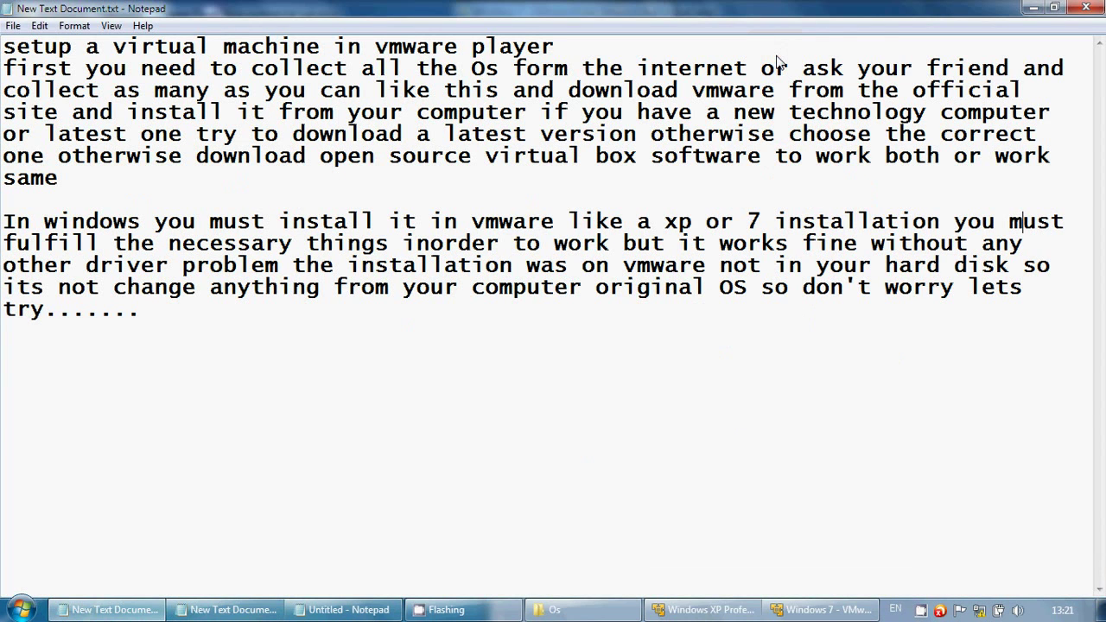
left_click_drag(485, 68, 653, 155)
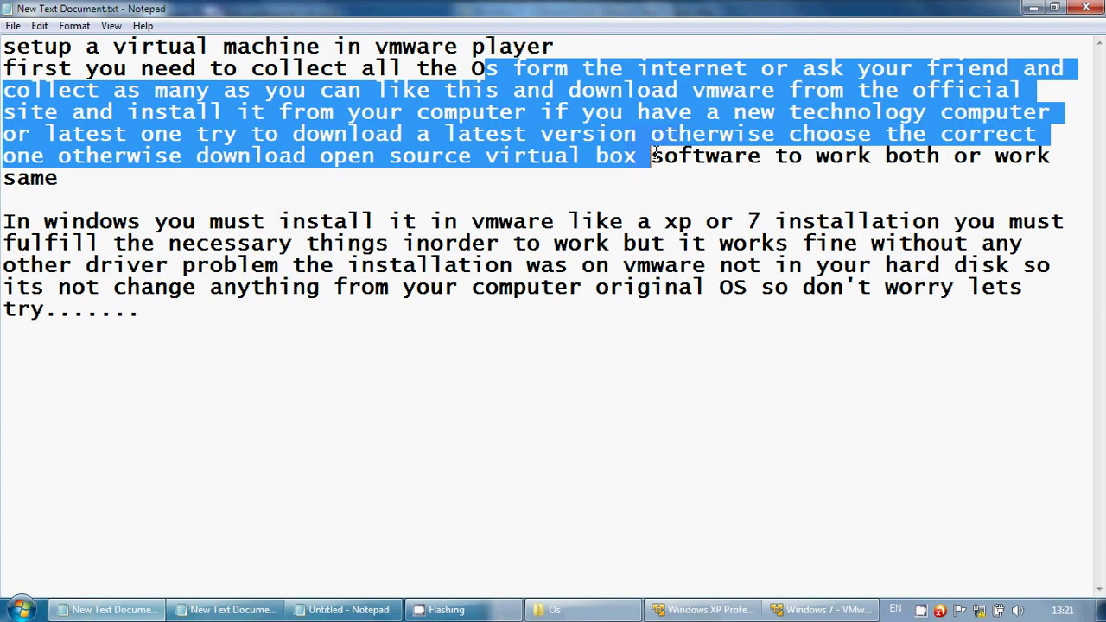
left_click(653, 155)
left_click_drag(610, 227, 825, 339)
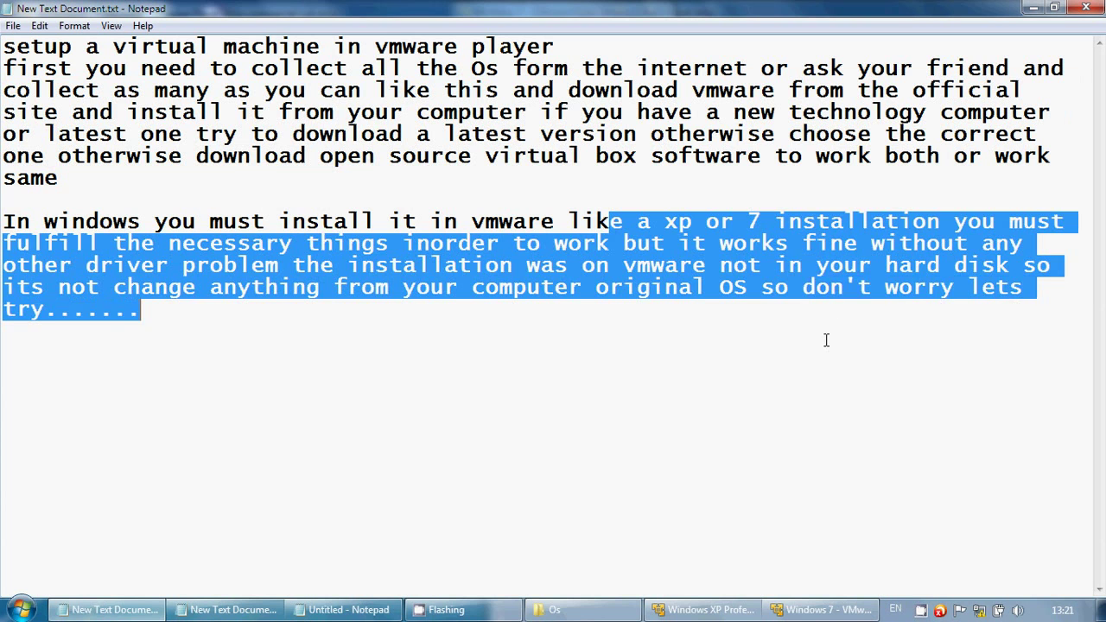
left_click(826, 339)
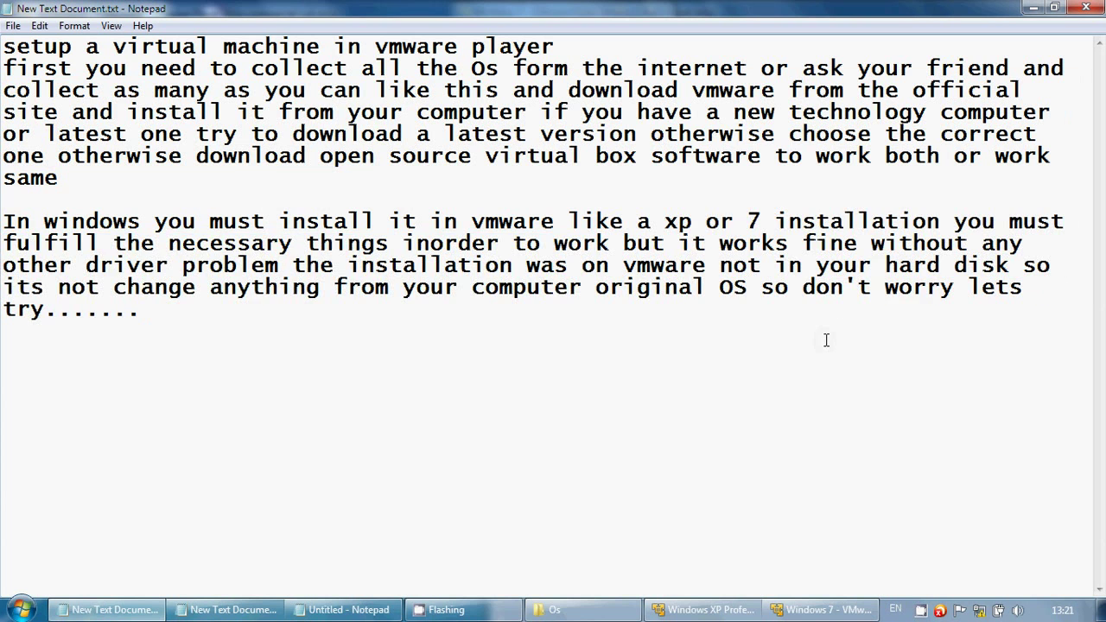
left_click(1030, 7)
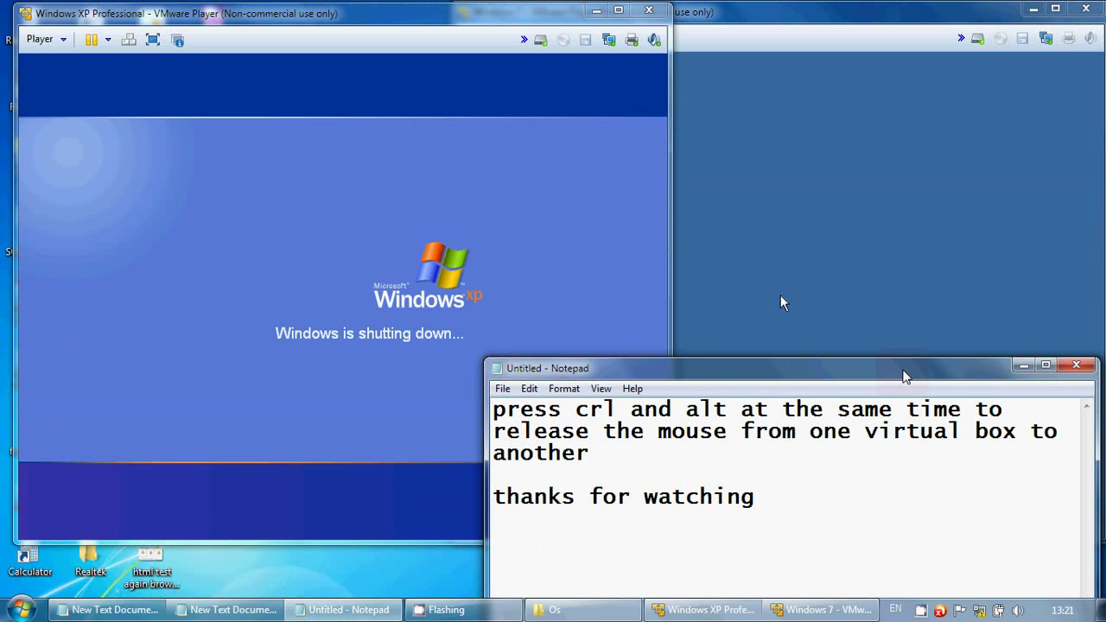
Minimize the untitled note and shut down the Windows 7 virtual machine from within the guest system.
left_click_drag(985, 376, 966, 300)
left_click(1003, 288)
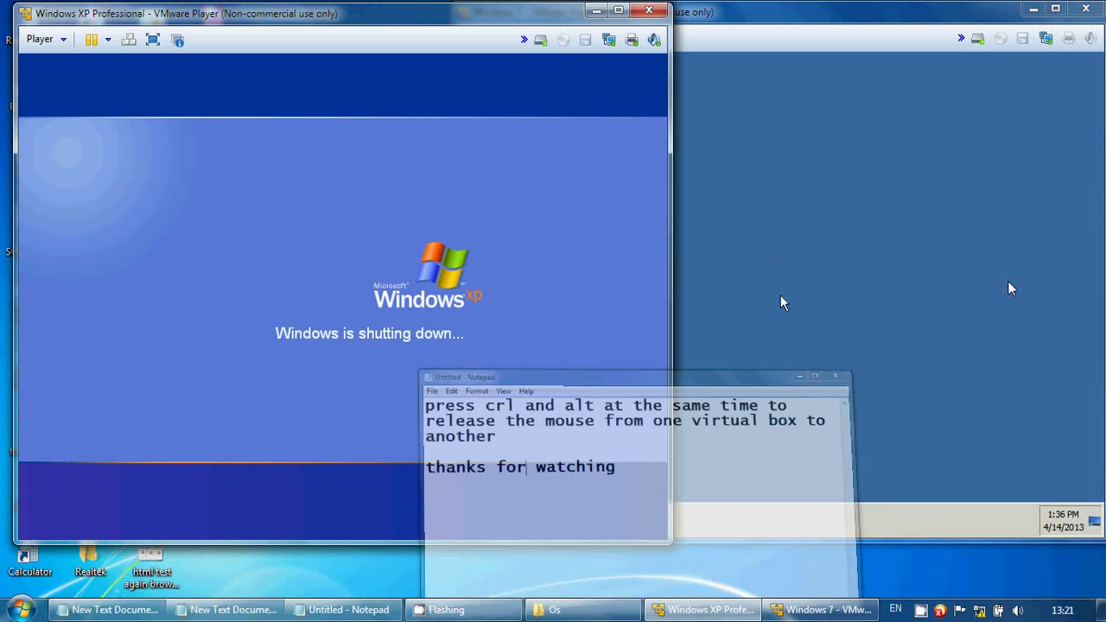
left_click(780, 294)
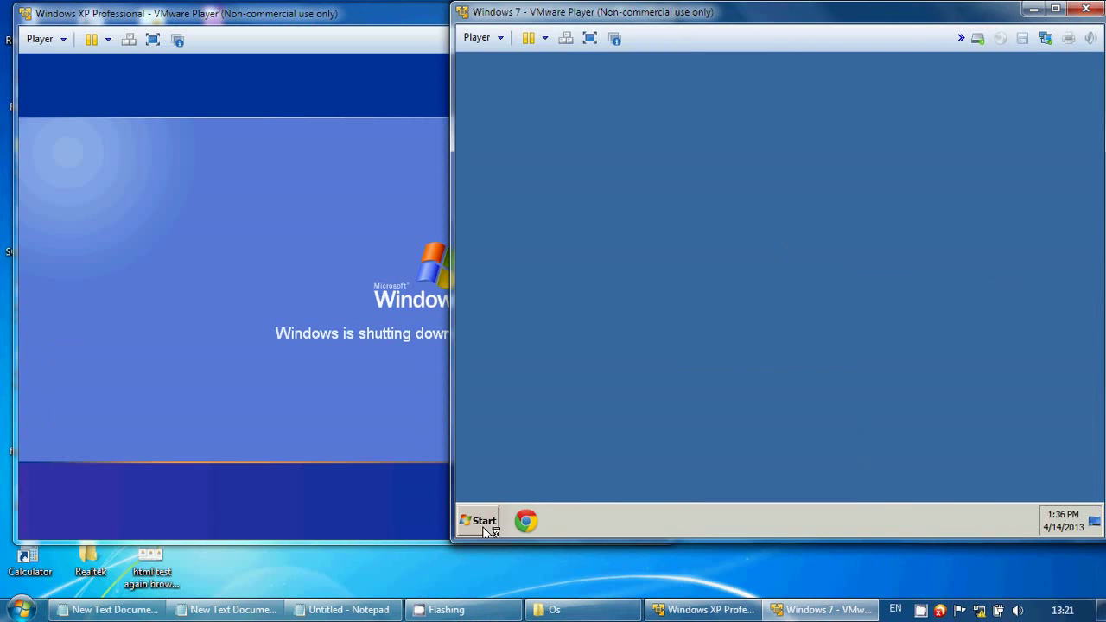
key("super")
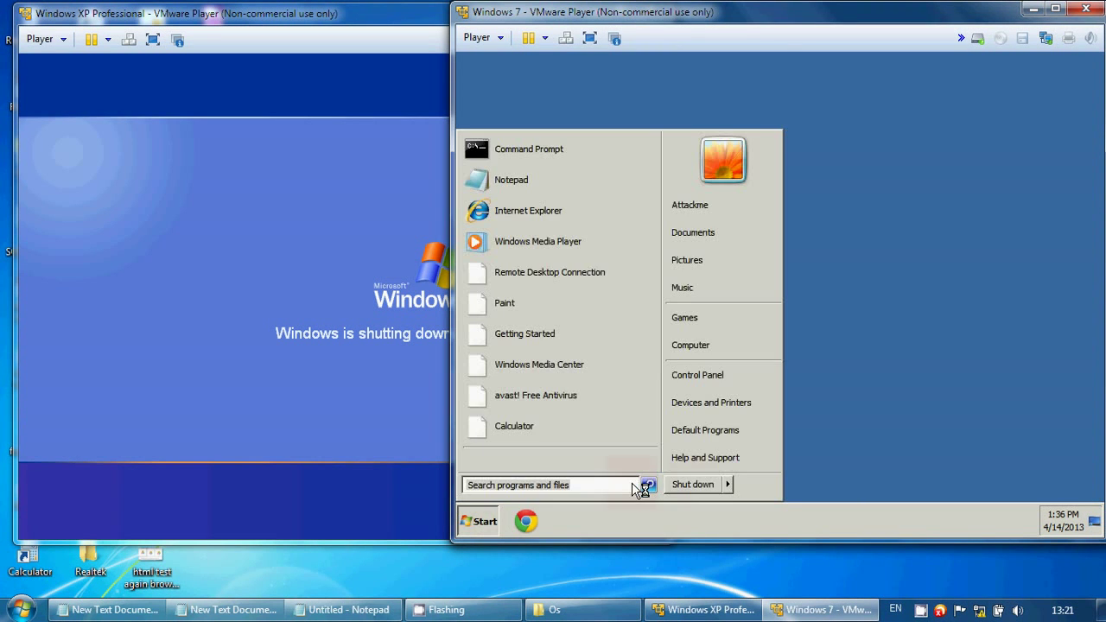
left_click(693, 481)
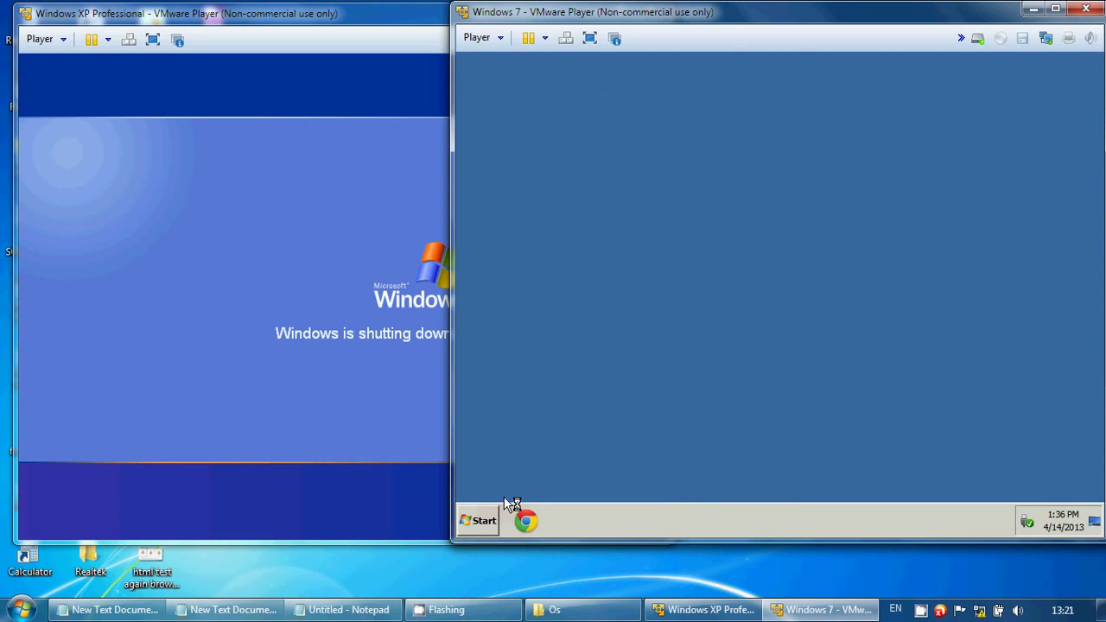
key("super")
left_click(683, 489)
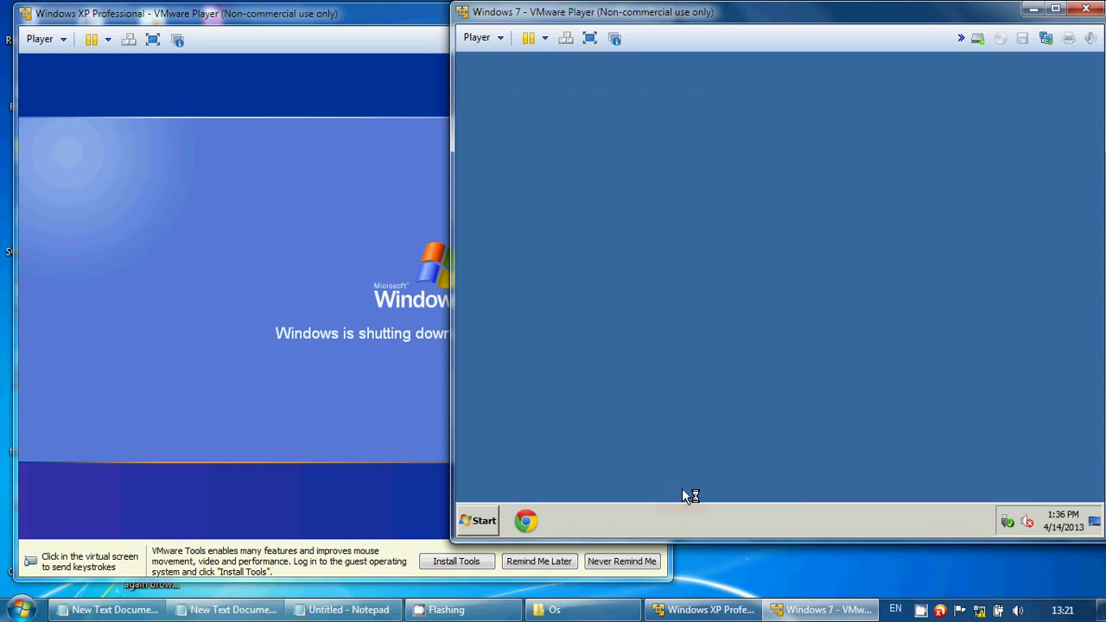
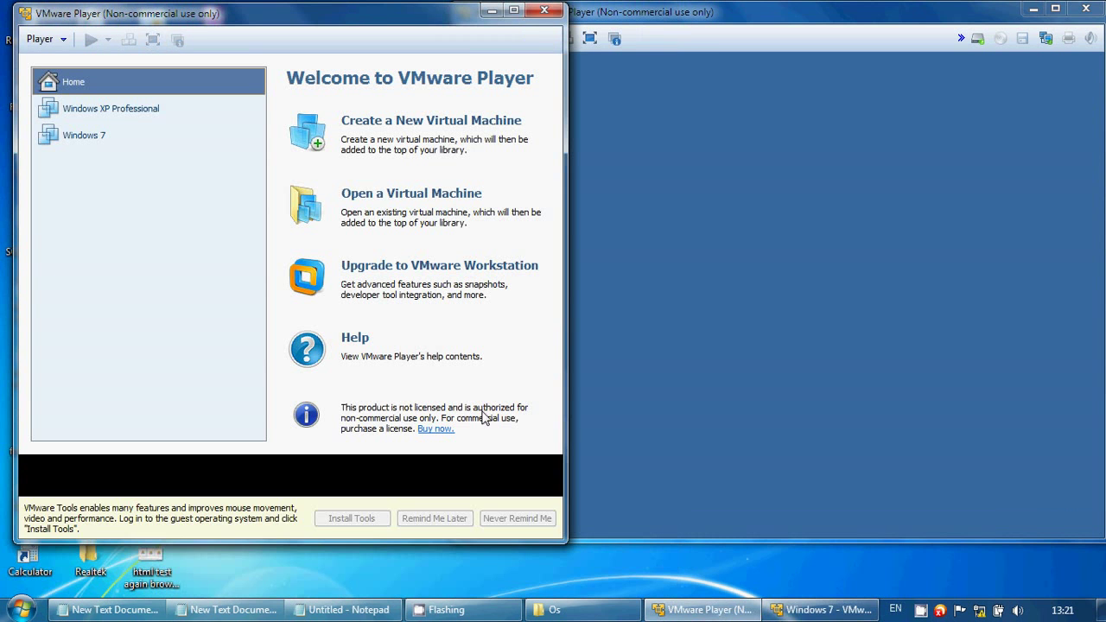
Close the VMware Player home window and force the Windows 7 guest to shut down, moving its window toward the middle of the desktop.
left_click(545, 11)
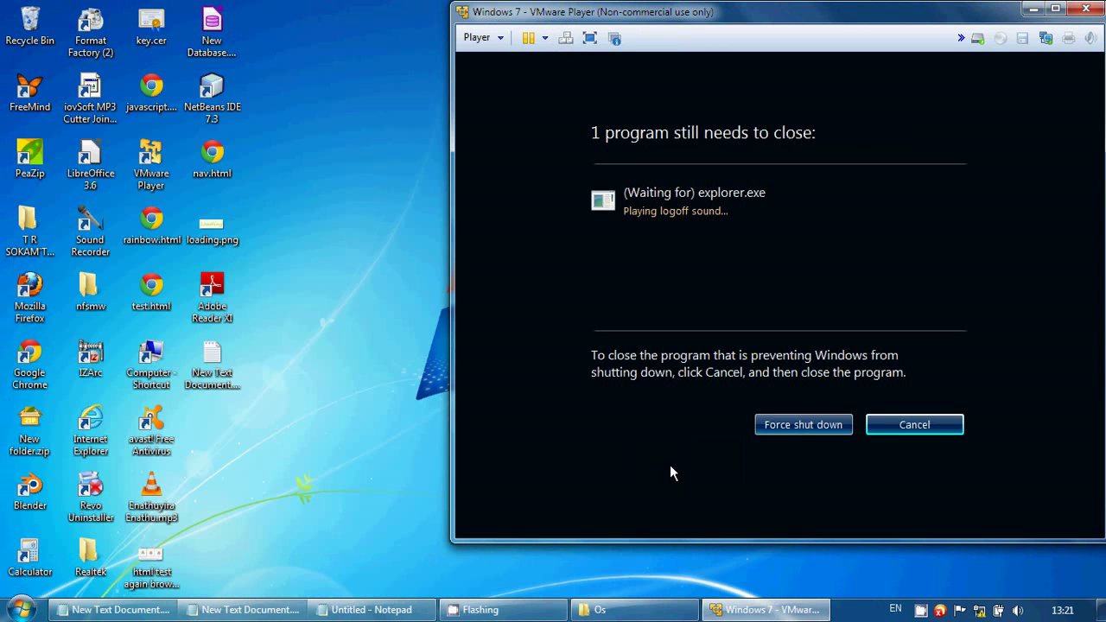
left_click(796, 425)
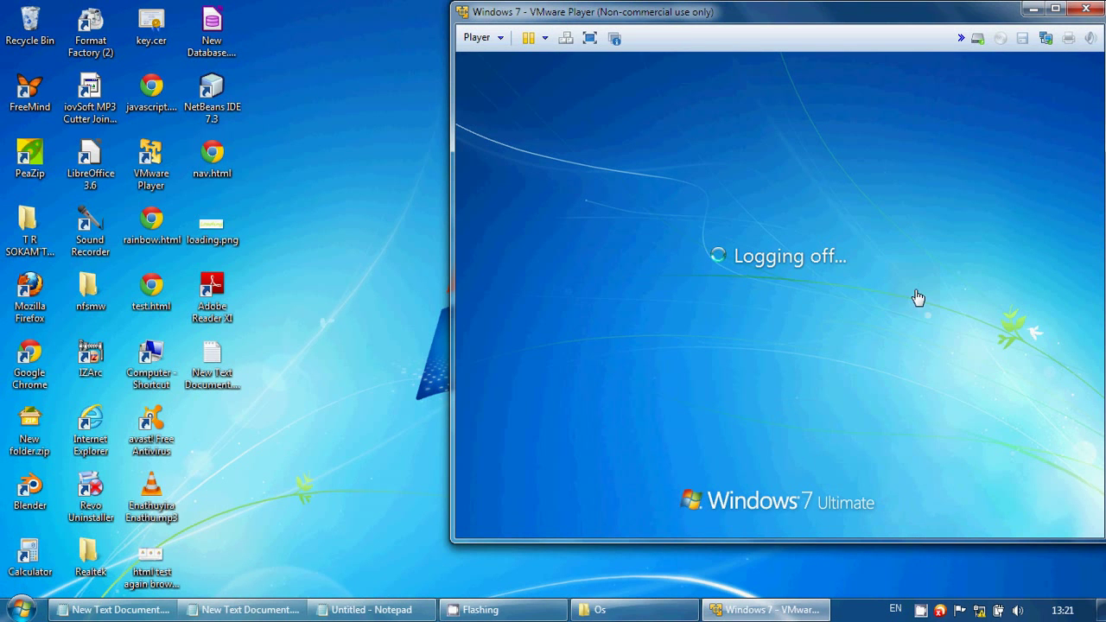
left_click_drag(956, 14, 783, 40)
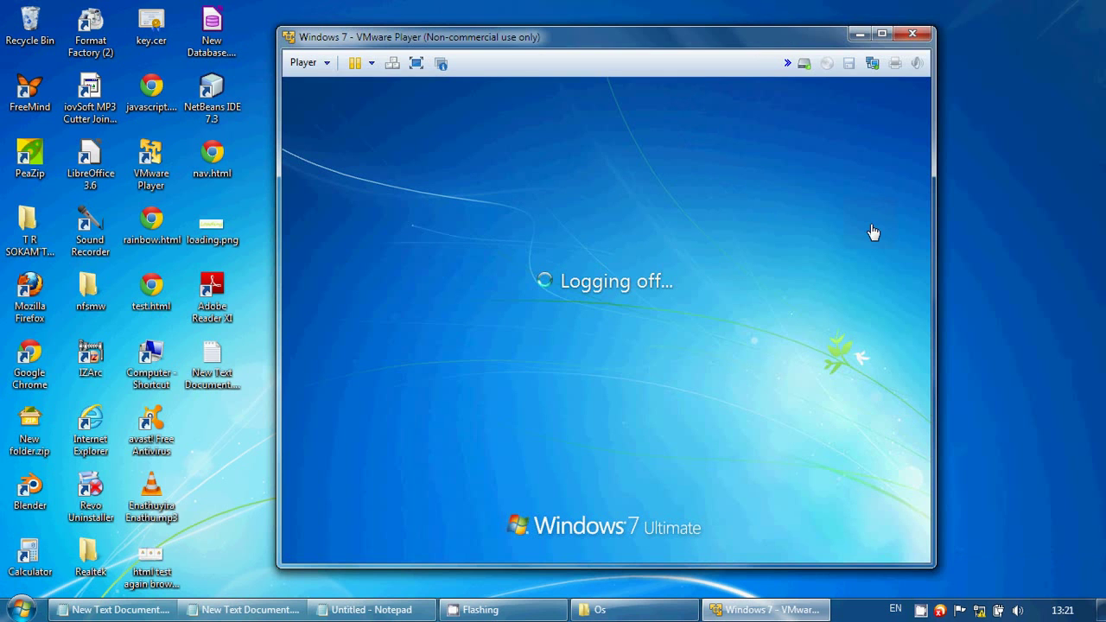